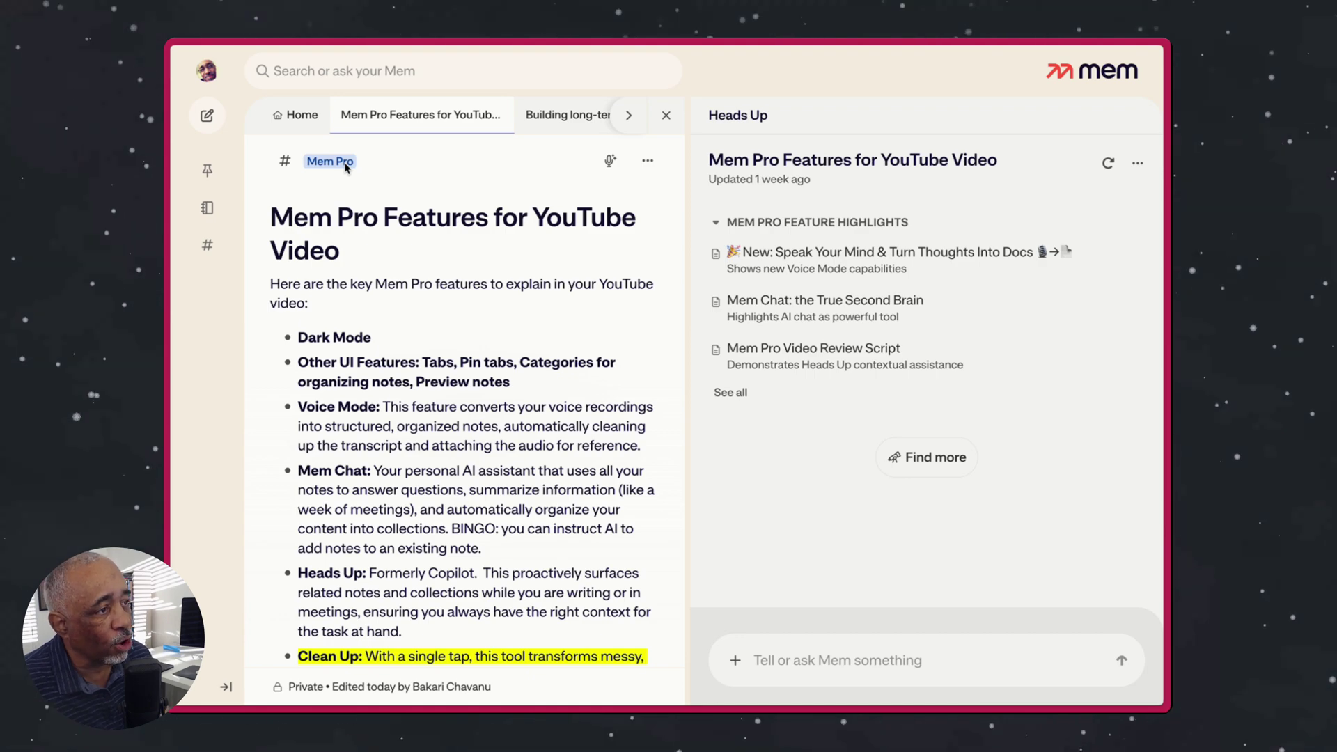
{"action": "right_click", "coordinate": [343, 165]}
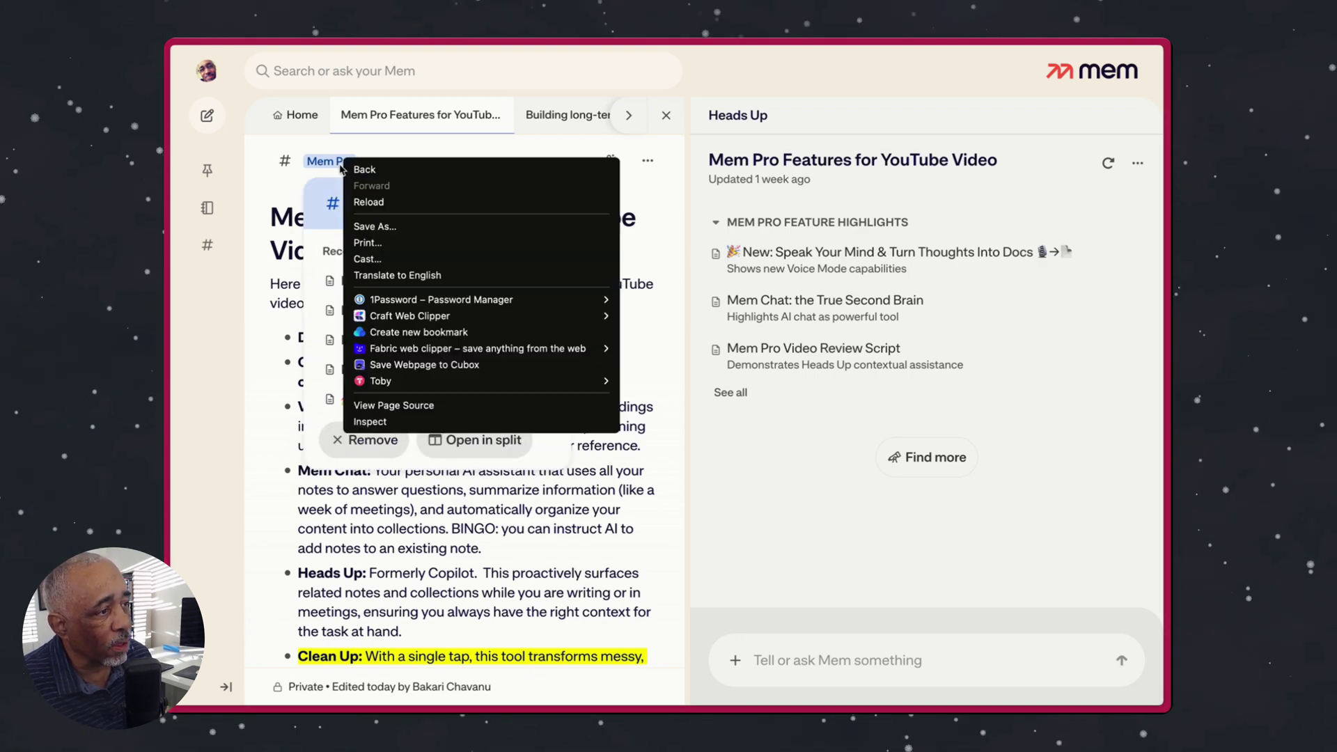
{"action": "key", "text": "Escape"}
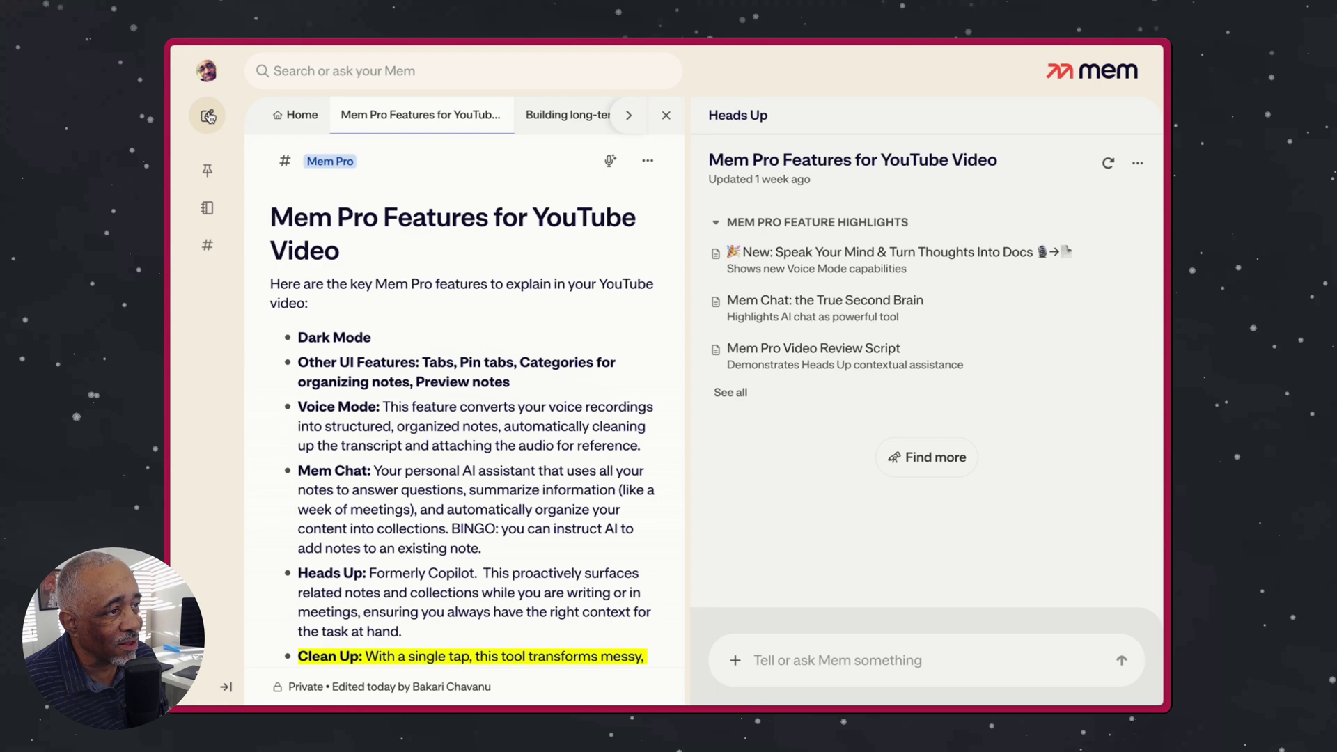
{"action": "left_click", "coordinate": [206, 70]}
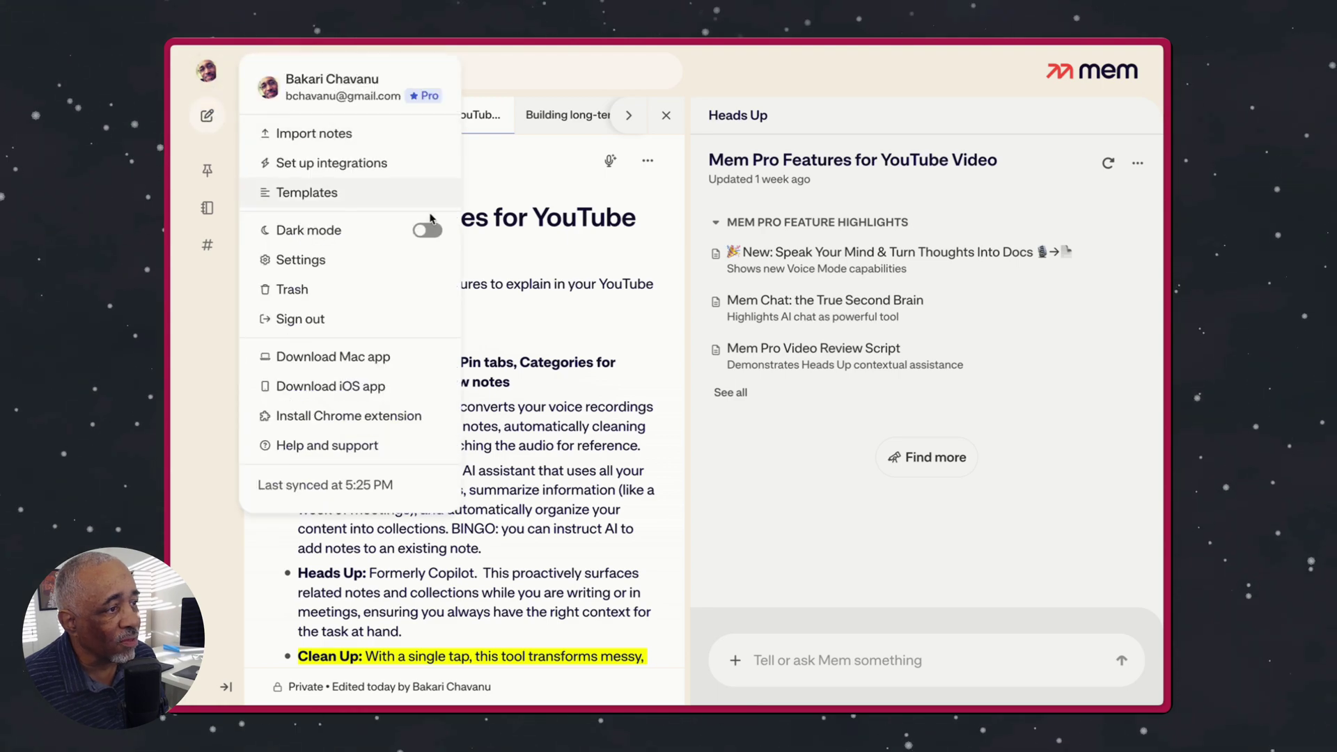
{"action": "left_click", "coordinate": [427, 230]}
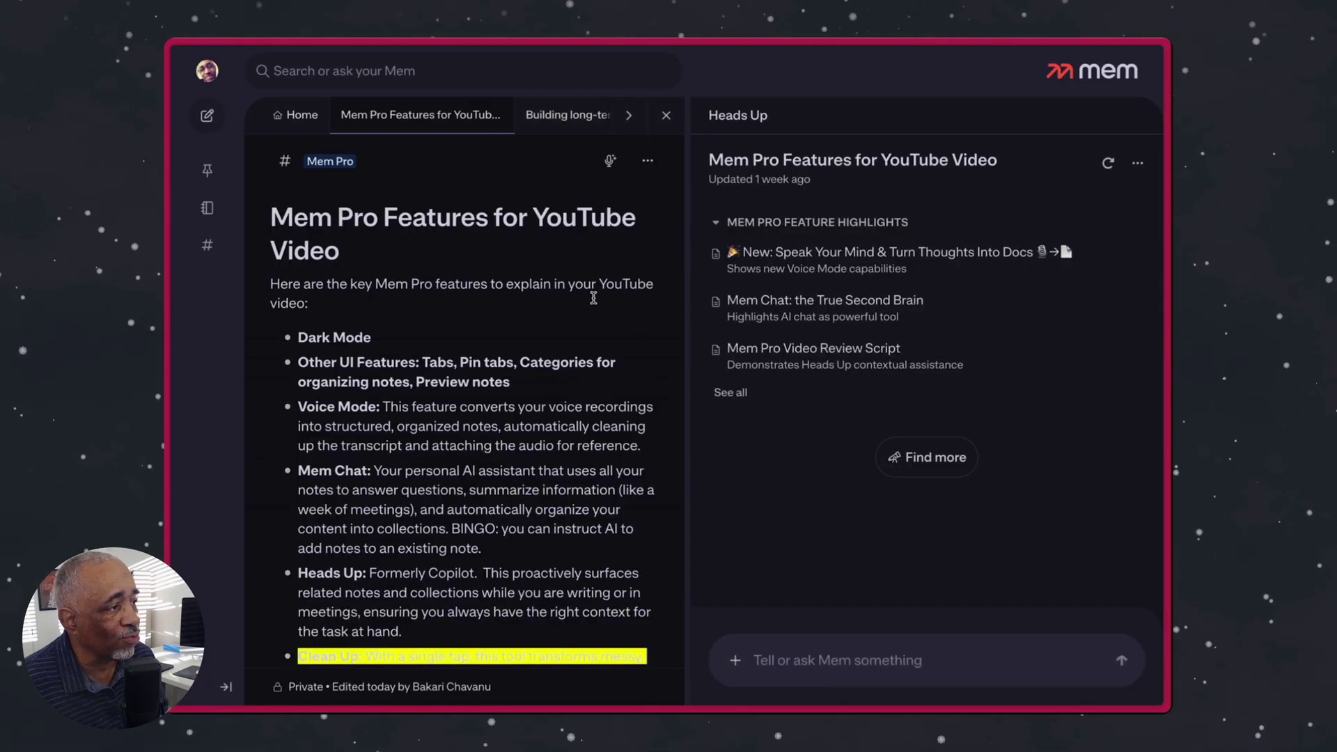
{"action": "scroll", "coordinate": [591, 292], "scroll_direction": "down", "scroll_amount": 2}
{"action": "scroll", "coordinate": [591, 294], "scroll_direction": "up", "scroll_amount": 2}
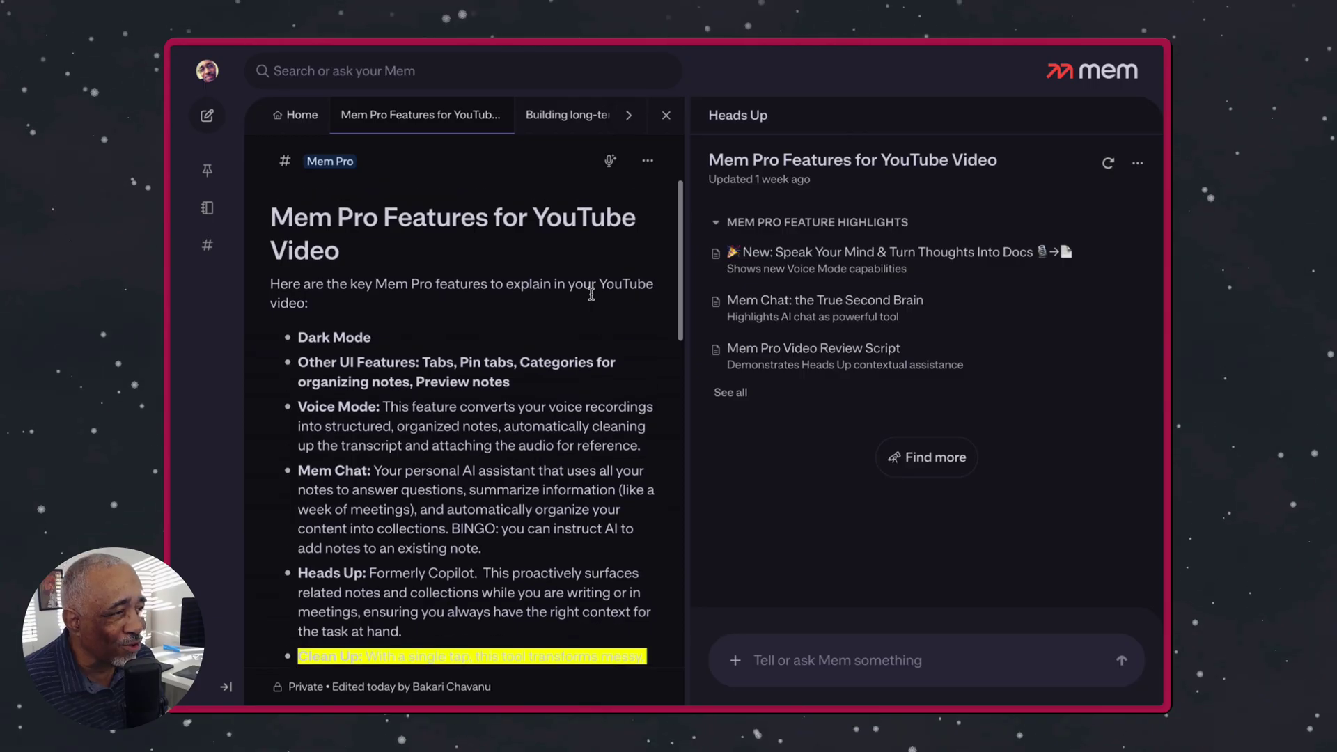
{"action": "left_click", "coordinate": [207, 70]}
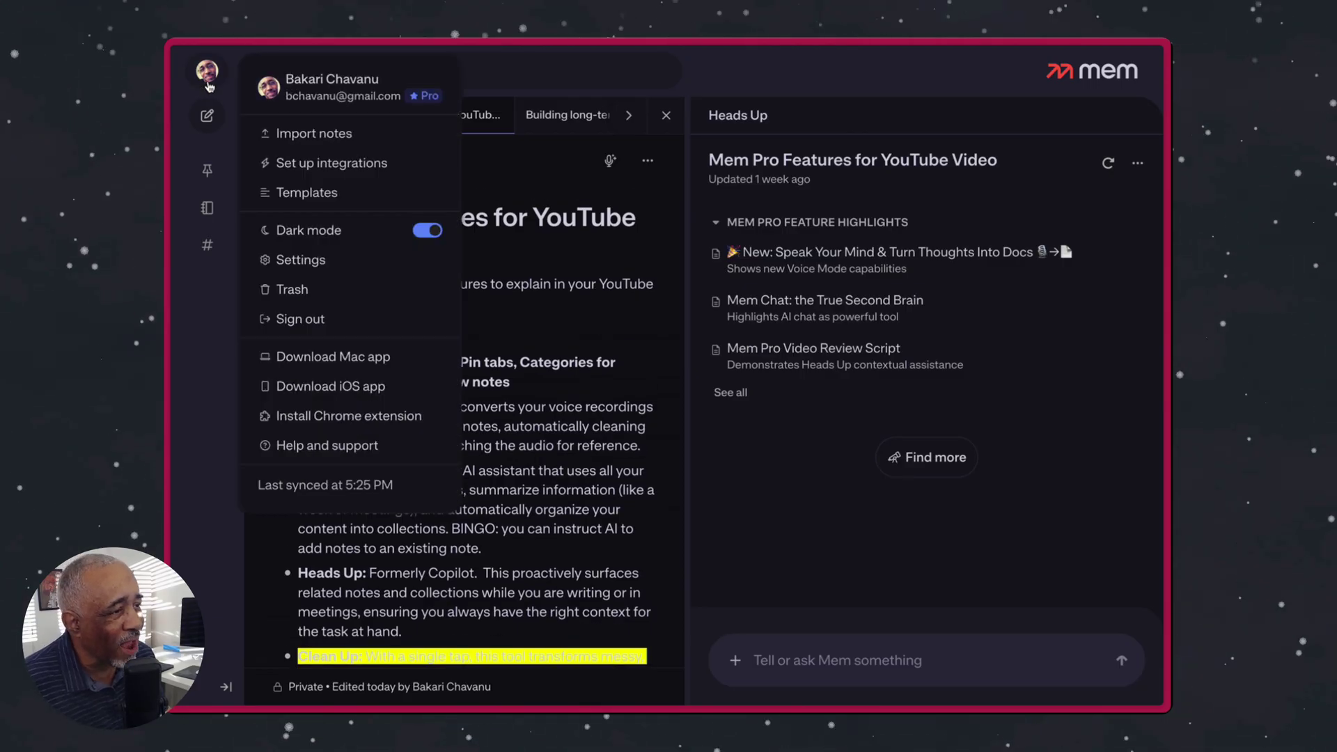
{"action": "key", "text": "Escape"}
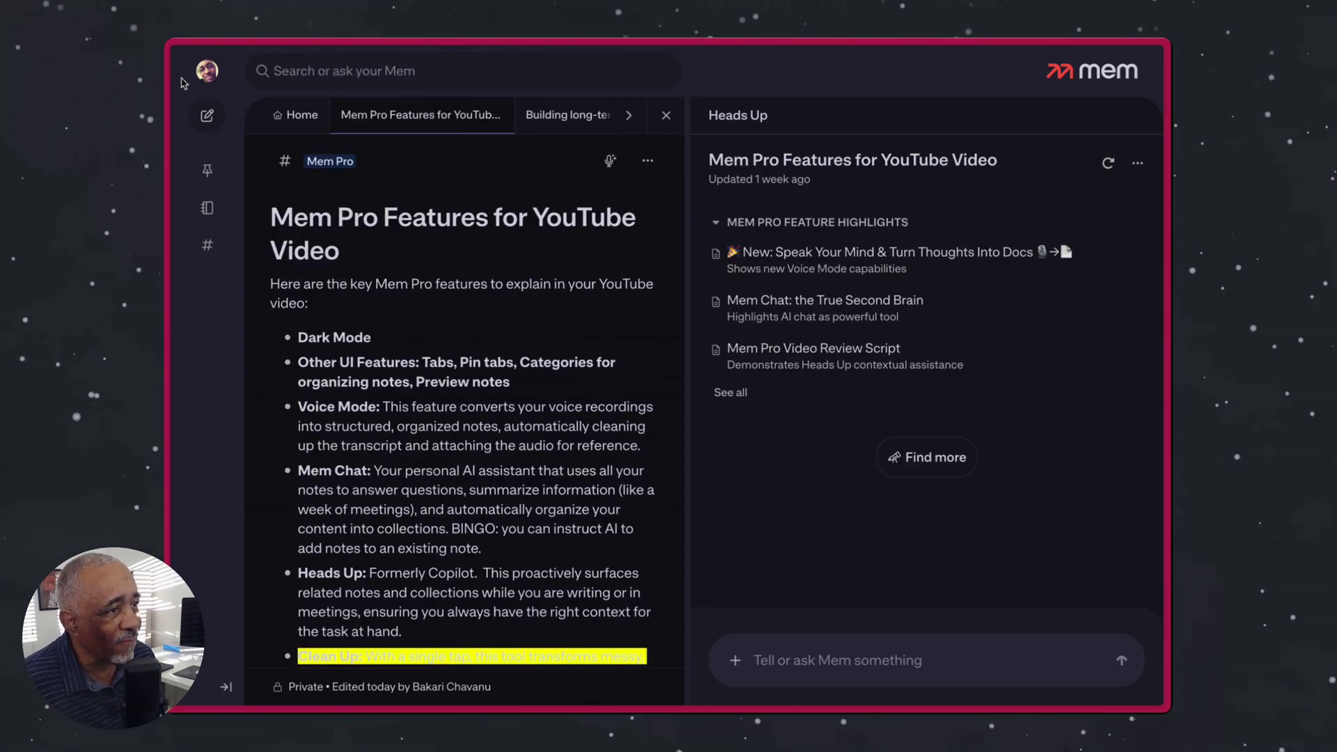
{"action": "left_click", "coordinate": [209, 78]}
{"action": "left_click", "coordinate": [211, 90]}
{"action": "left_click", "coordinate": [209, 78]}
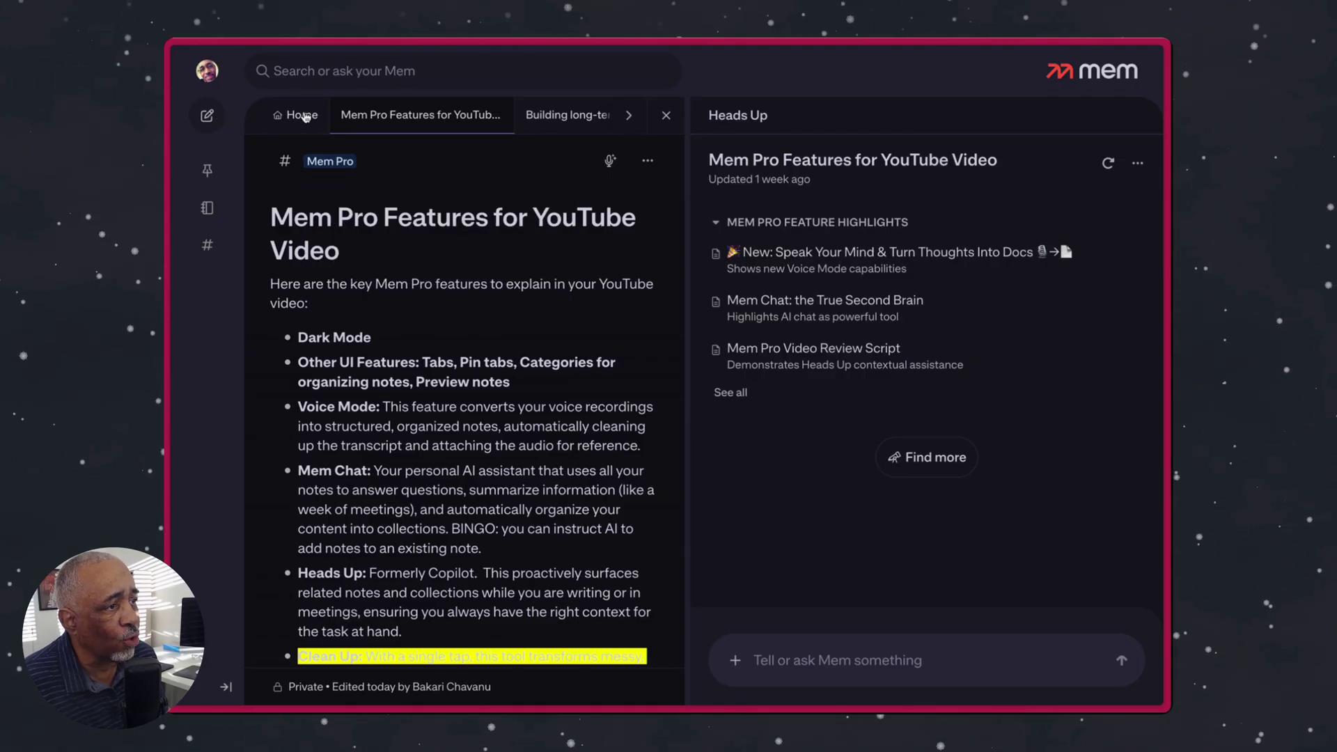
{"action": "left_click", "coordinate": [207, 71]}
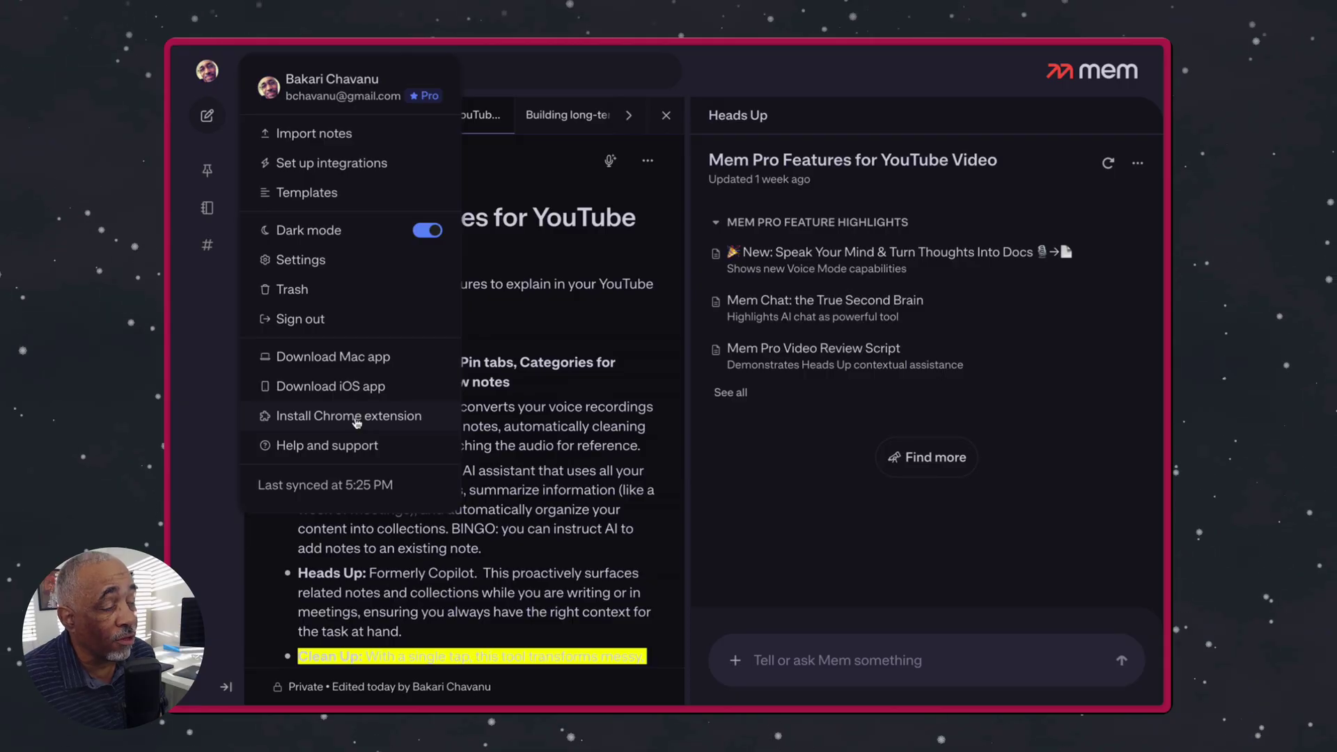
{"action": "left_click", "coordinate": [356, 422]}
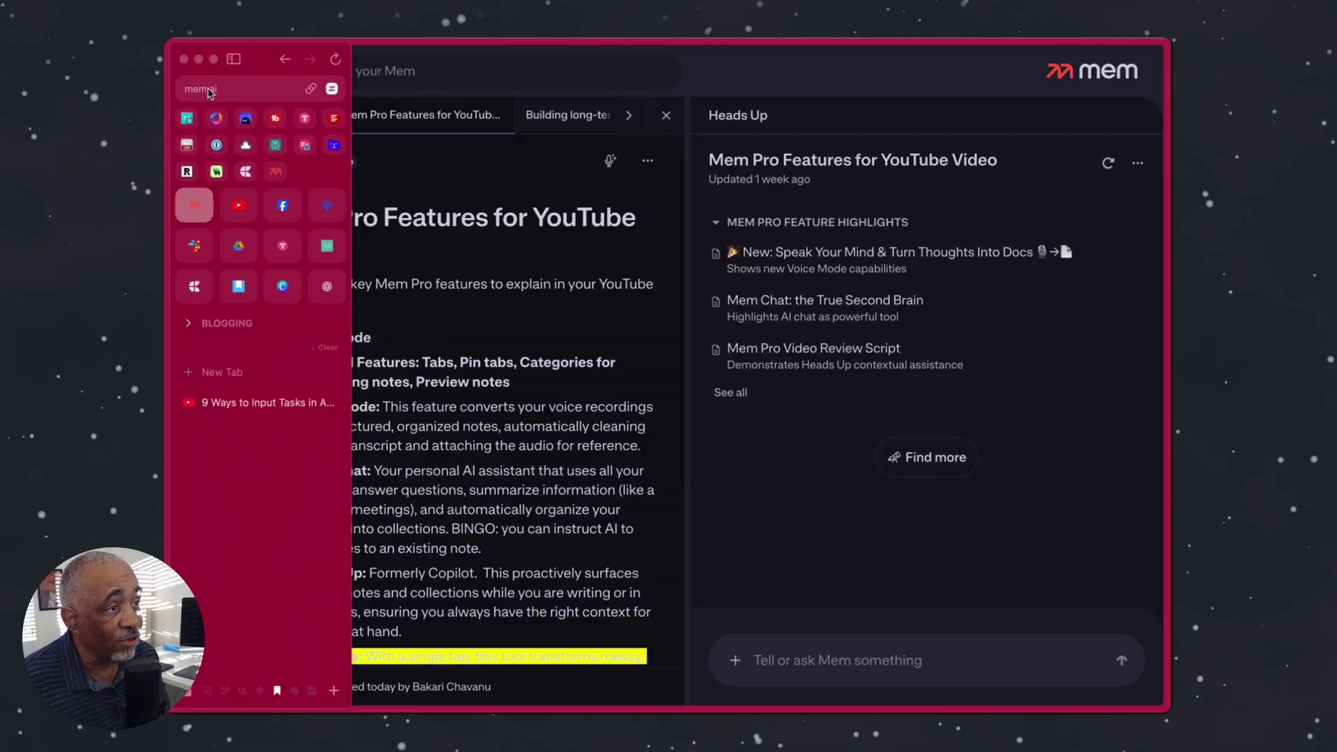
{"action": "left_click", "coordinate": [207, 70]}
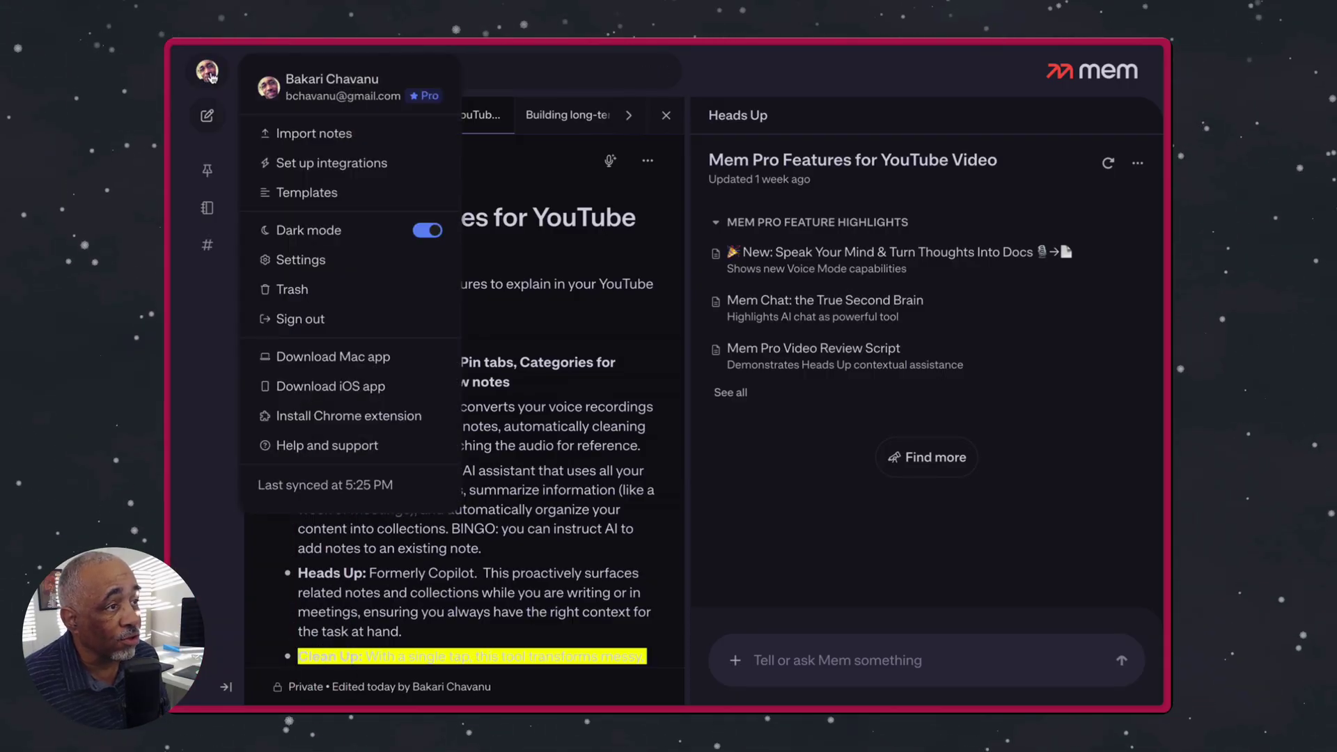
{"action": "left_click", "coordinate": [427, 231]}
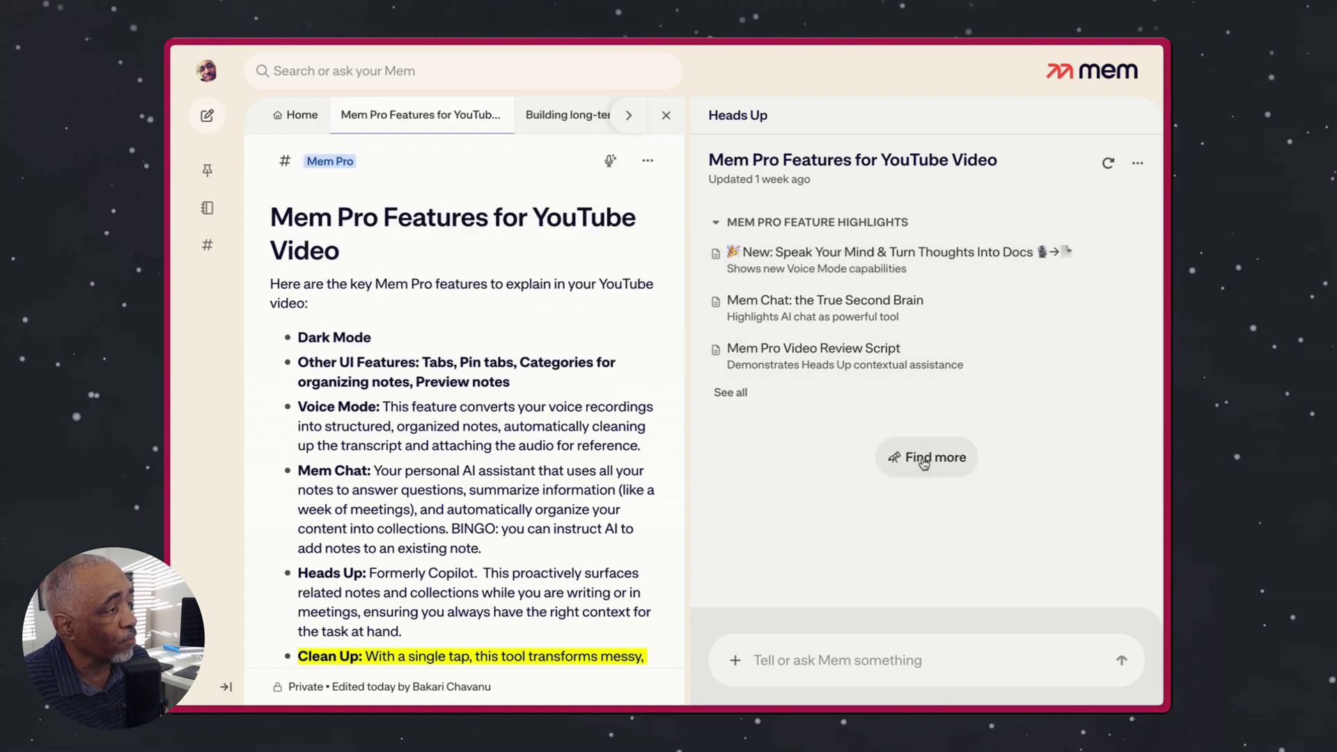
Use Find more so Heads Up refreshes its related-note suggestions for the Mem Pro Features note
{"action": "left_click", "coordinate": [921, 460]}
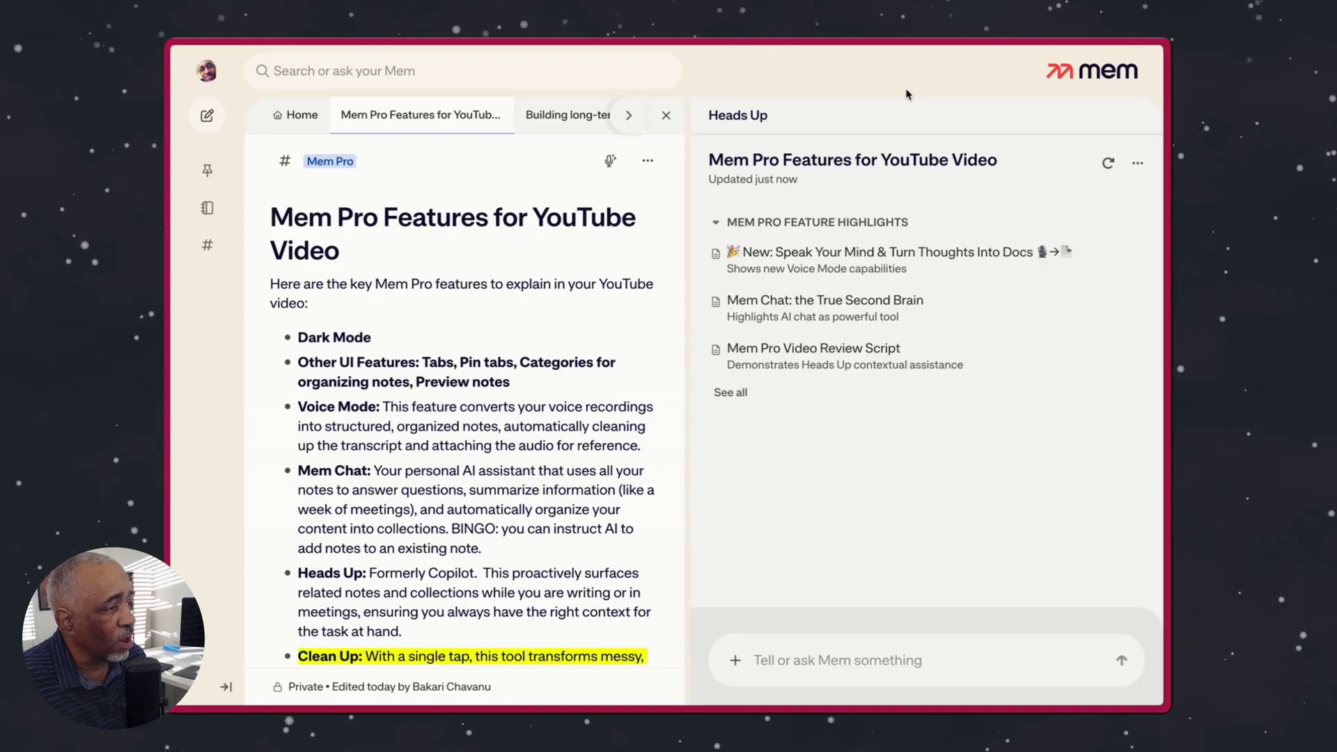
Expand Heads Up to all six related notes, then view and dismiss its Regenerate from scratch option
{"action": "left_click", "coordinate": [740, 394]}
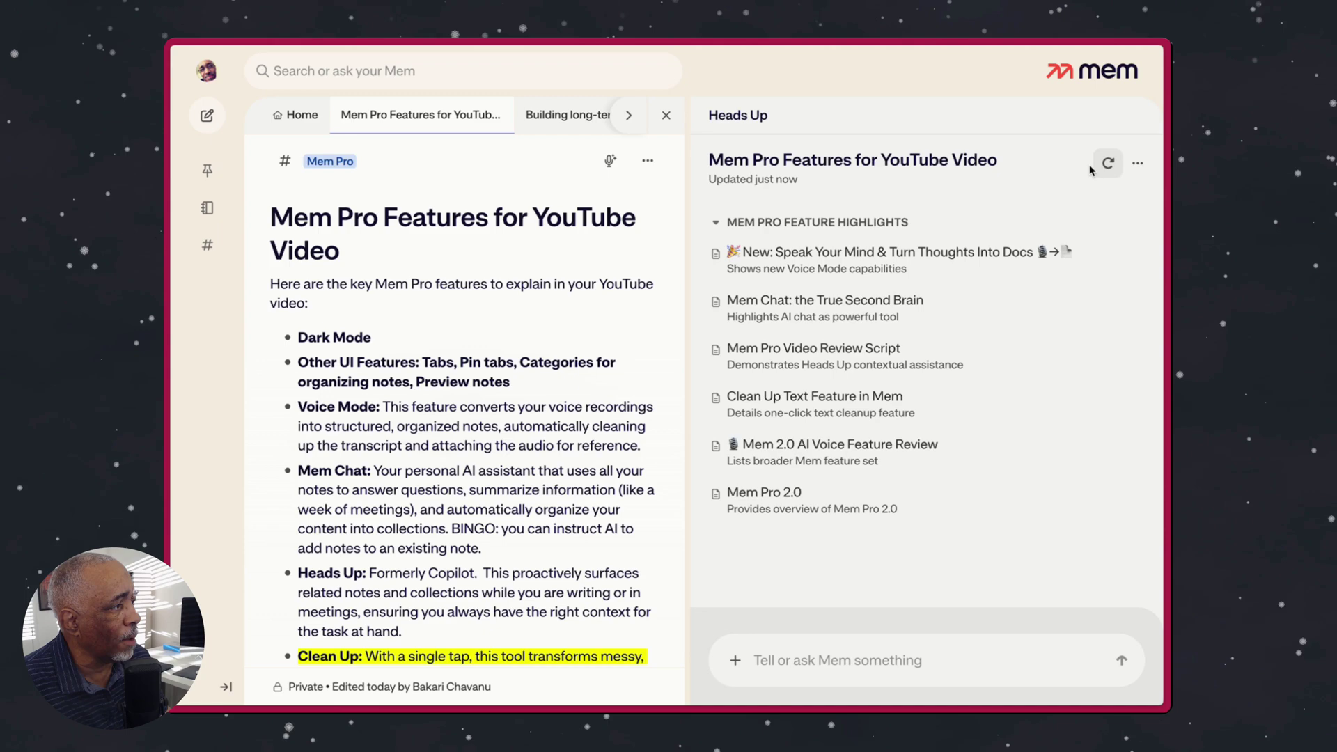
{"action": "left_click", "coordinate": [1138, 168]}
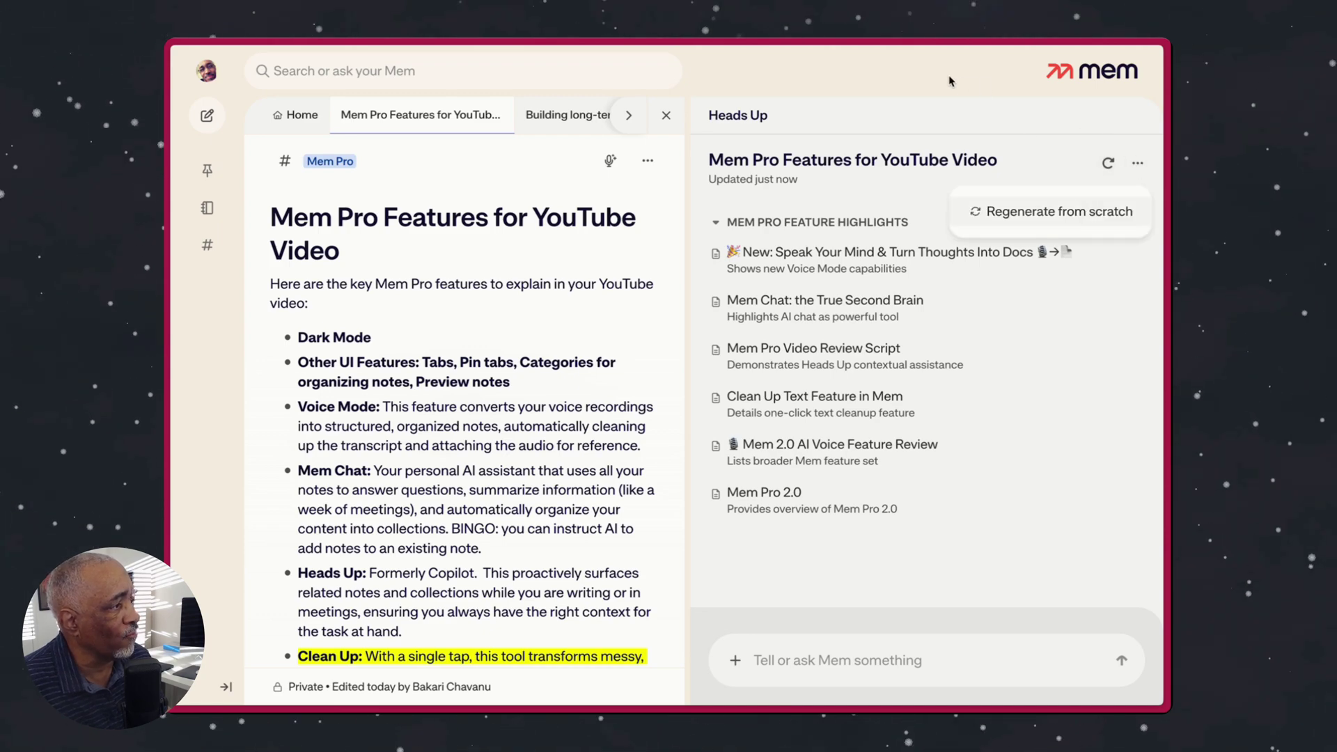
{"action": "left_click", "coordinate": [700, 145]}
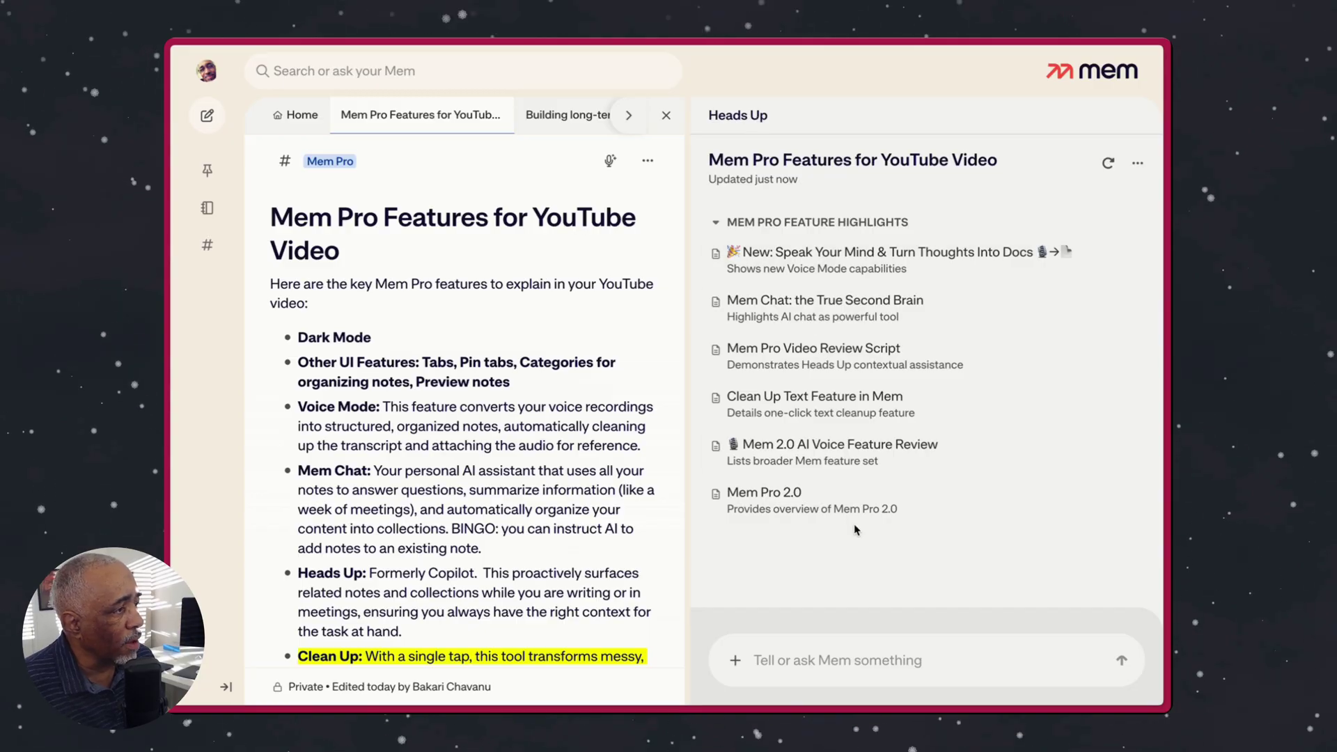
Open Mem Chat with the earlier DoubleMemory conversation and detach the current note from the message
{"action": "left_click", "coordinate": [801, 648]}
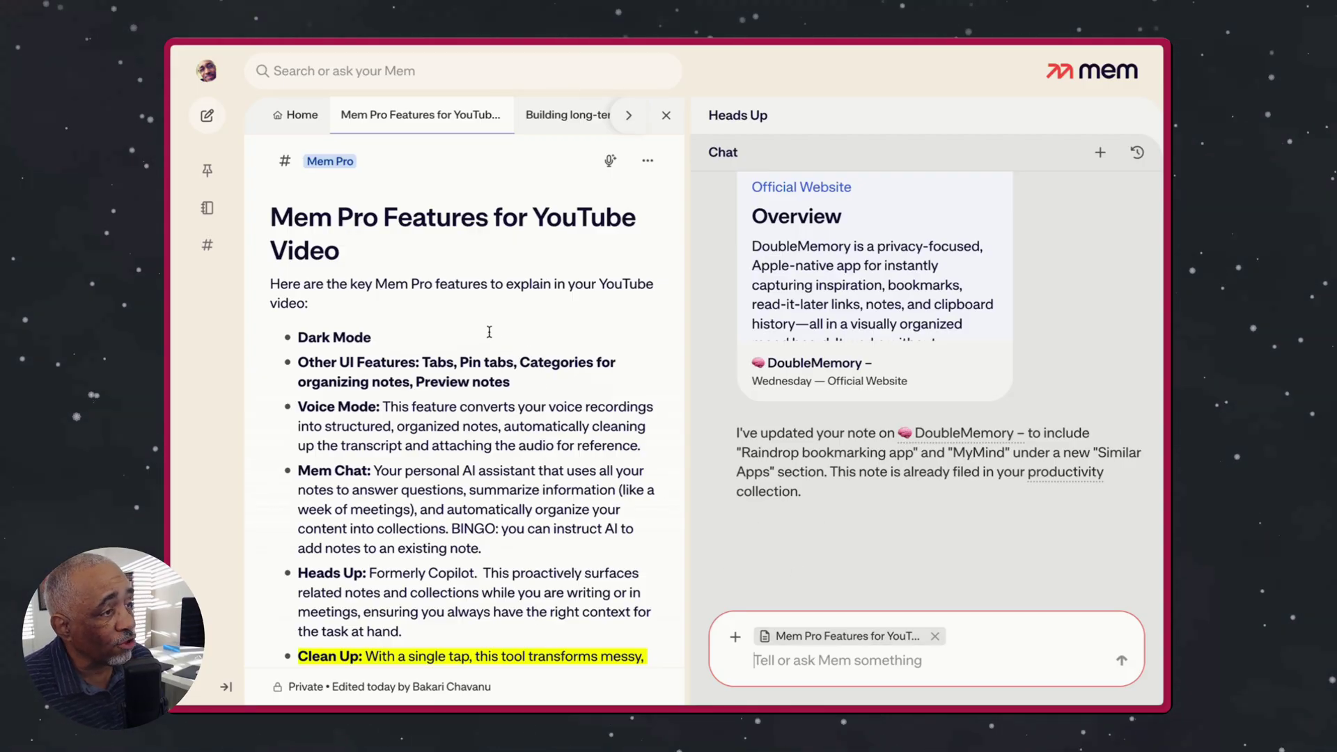
{"action": "scroll", "coordinate": [495, 360], "scroll_direction": "down", "scroll_amount": 2}
{"action": "scroll", "coordinate": [495, 360], "scroll_direction": "up", "scroll_amount": 2}
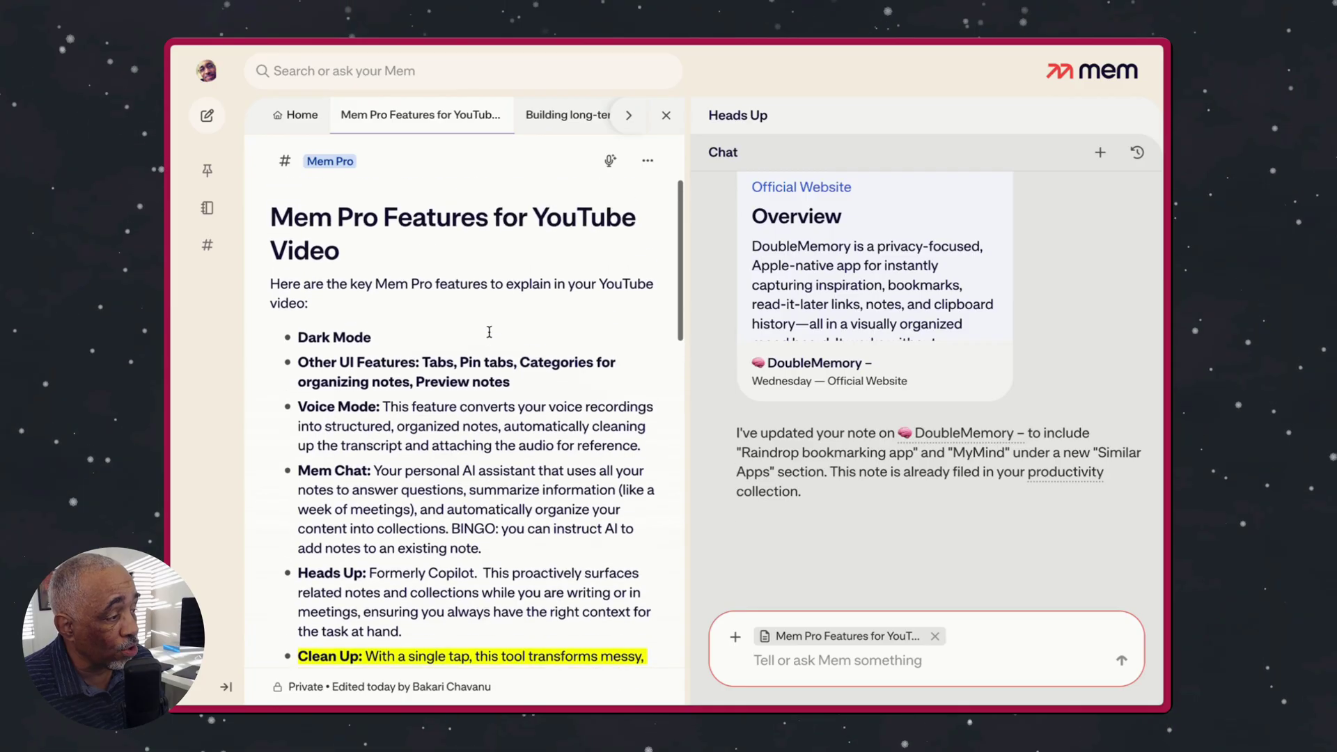
{"action": "left_click", "coordinate": [935, 636]}
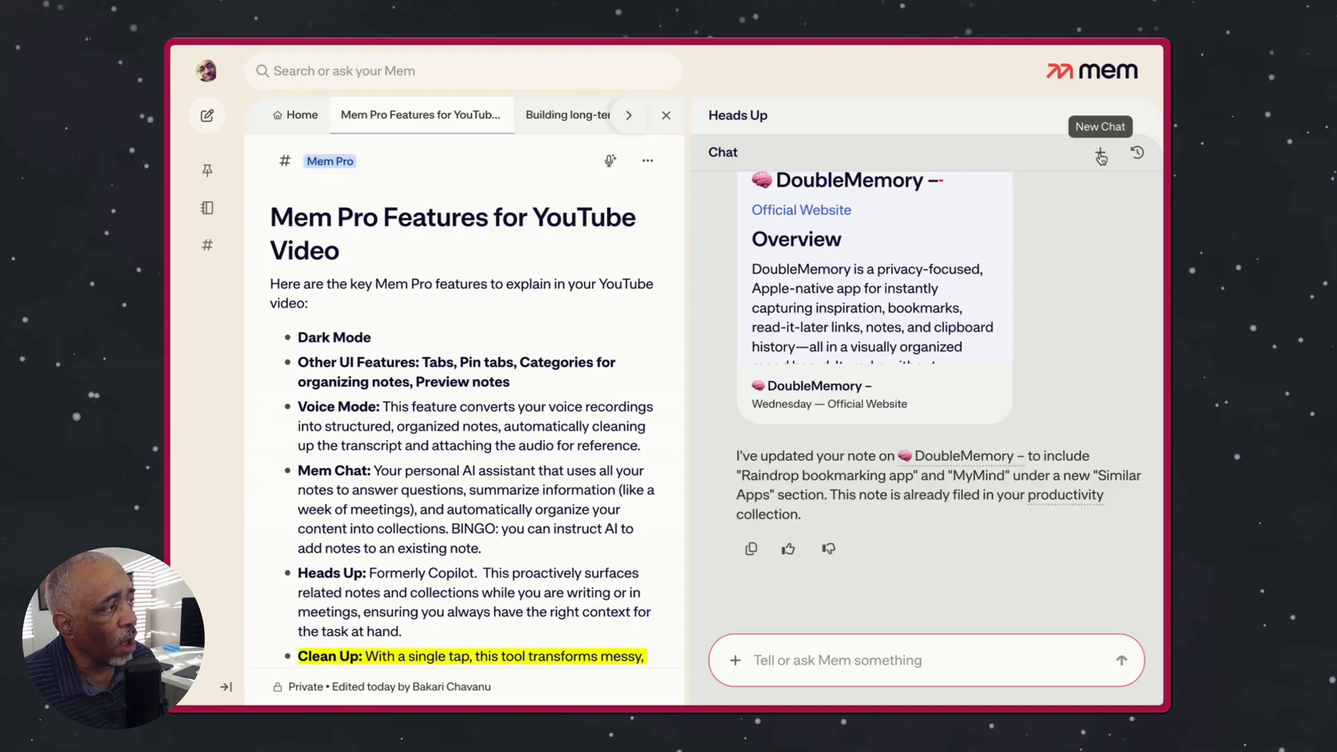
Start a new empty chat that offers suggested questions about your notes
{"action": "left_click", "coordinate": [1101, 158]}
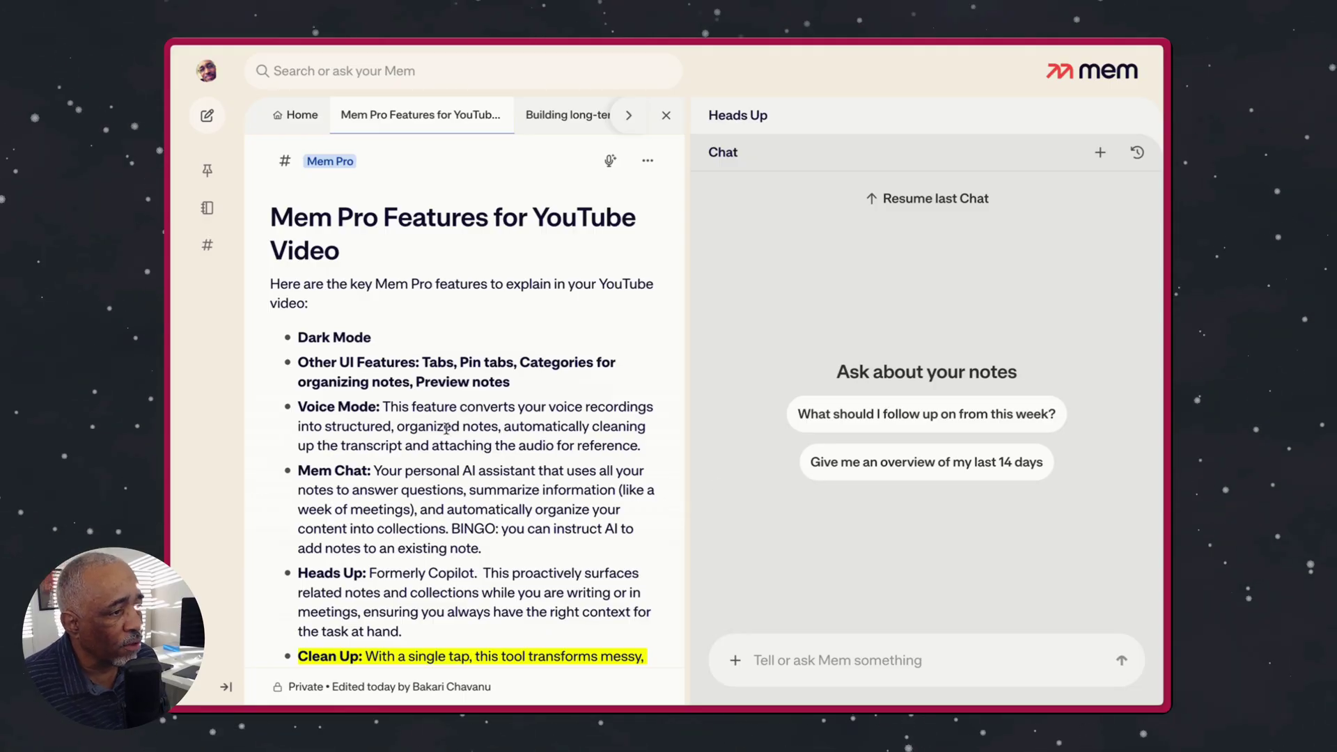
{"action": "scroll", "coordinate": [459, 391], "scroll_direction": "down", "scroll_amount": 1}
{"action": "scroll", "coordinate": [488, 279], "scroll_direction": "up", "scroll_amount": 1}
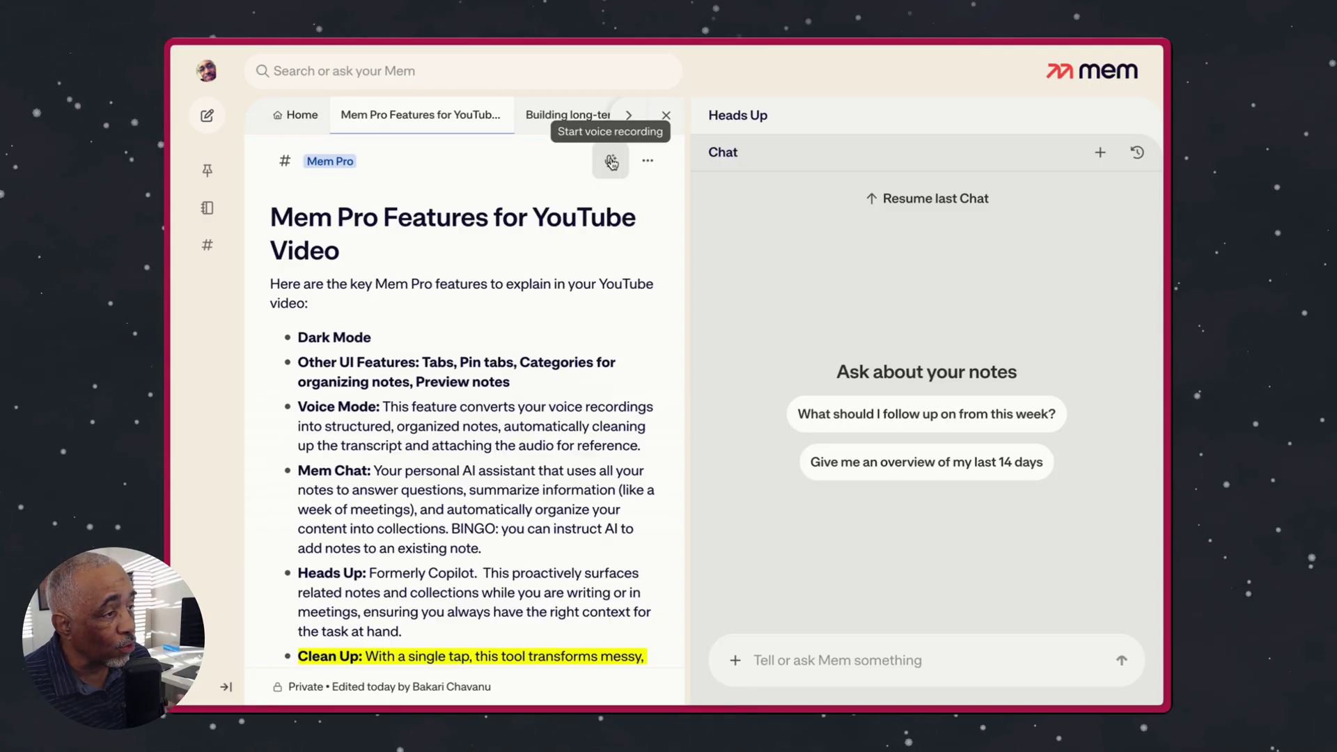
Scroll through the Mem Pro features note to review Deep Search, Web Clipper and Unlimited Usage
{"action": "scroll", "coordinate": [442, 317], "scroll_direction": "down", "scroll_amount": 10}
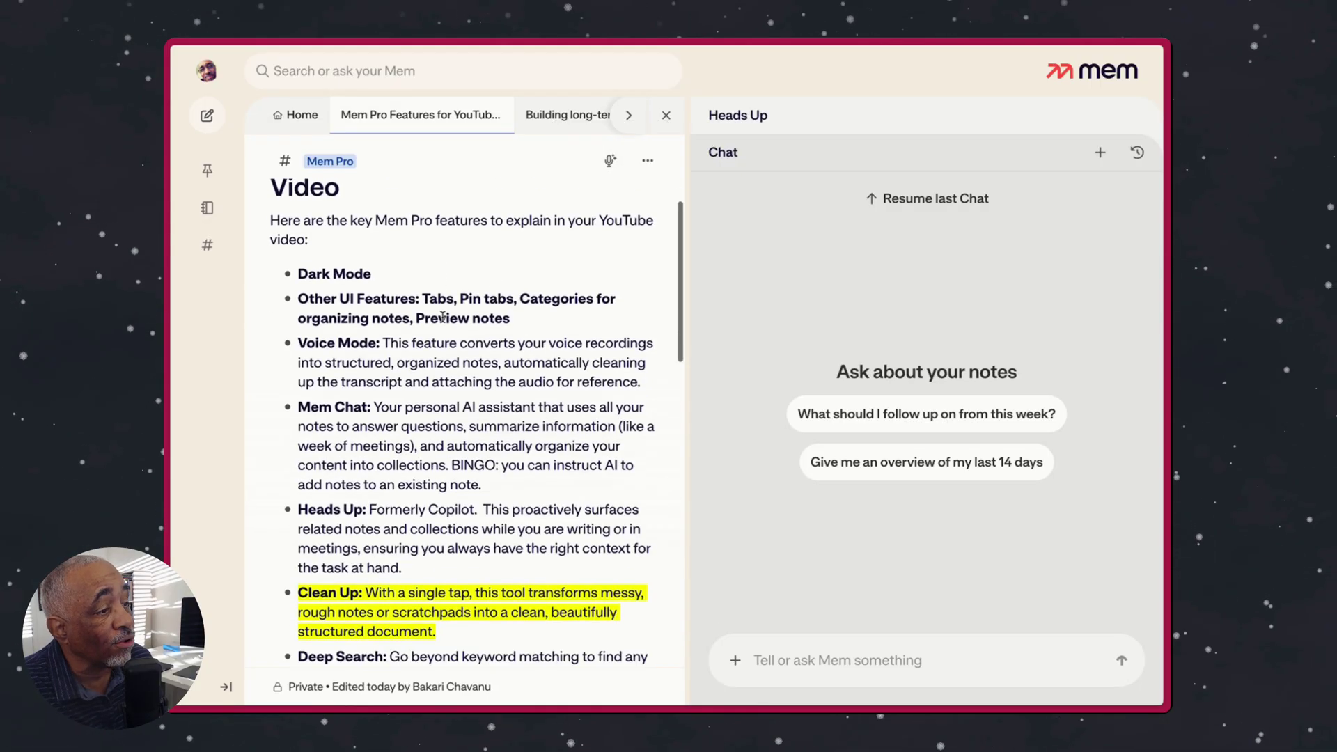
{"action": "scroll", "coordinate": [442, 317], "scroll_direction": "down", "scroll_amount": 3}
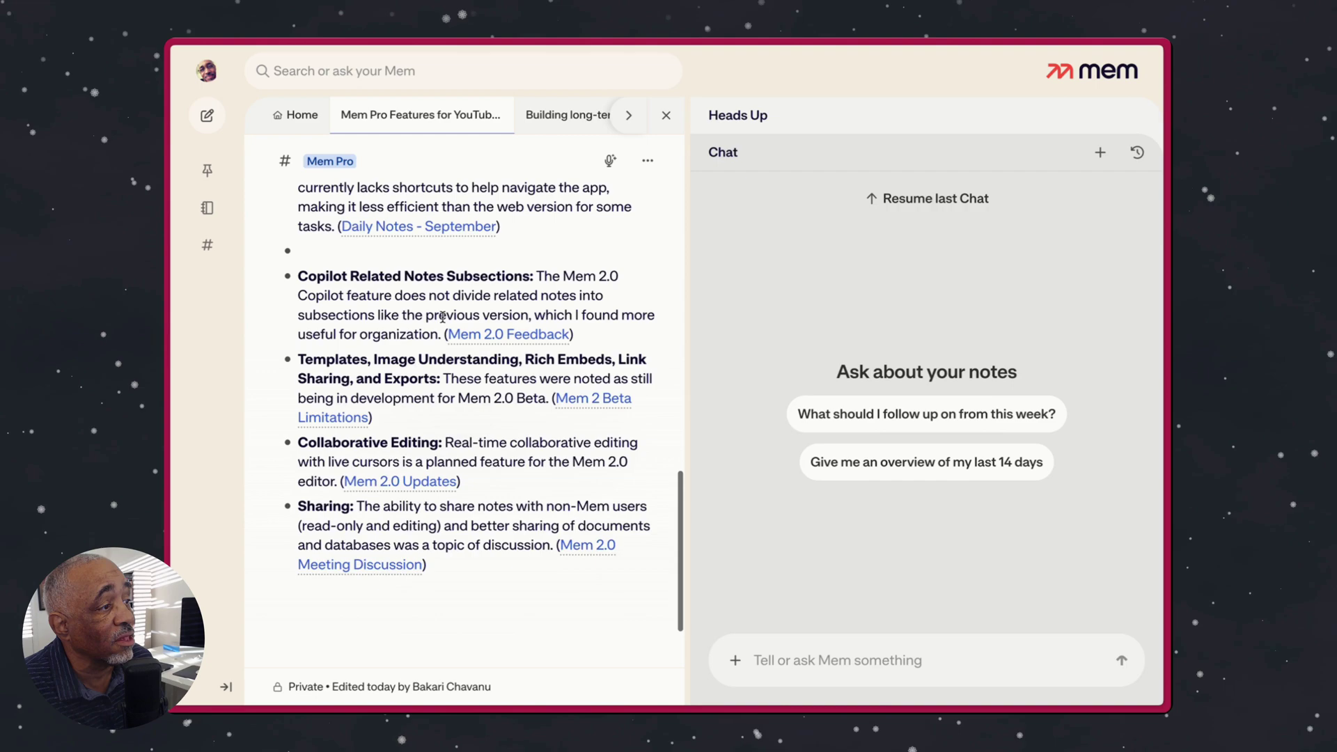
{"action": "scroll", "coordinate": [442, 317], "scroll_direction": "up", "scroll_amount": 9}
{"action": "scroll", "coordinate": [442, 317], "scroll_direction": "up", "scroll_amount": 4}
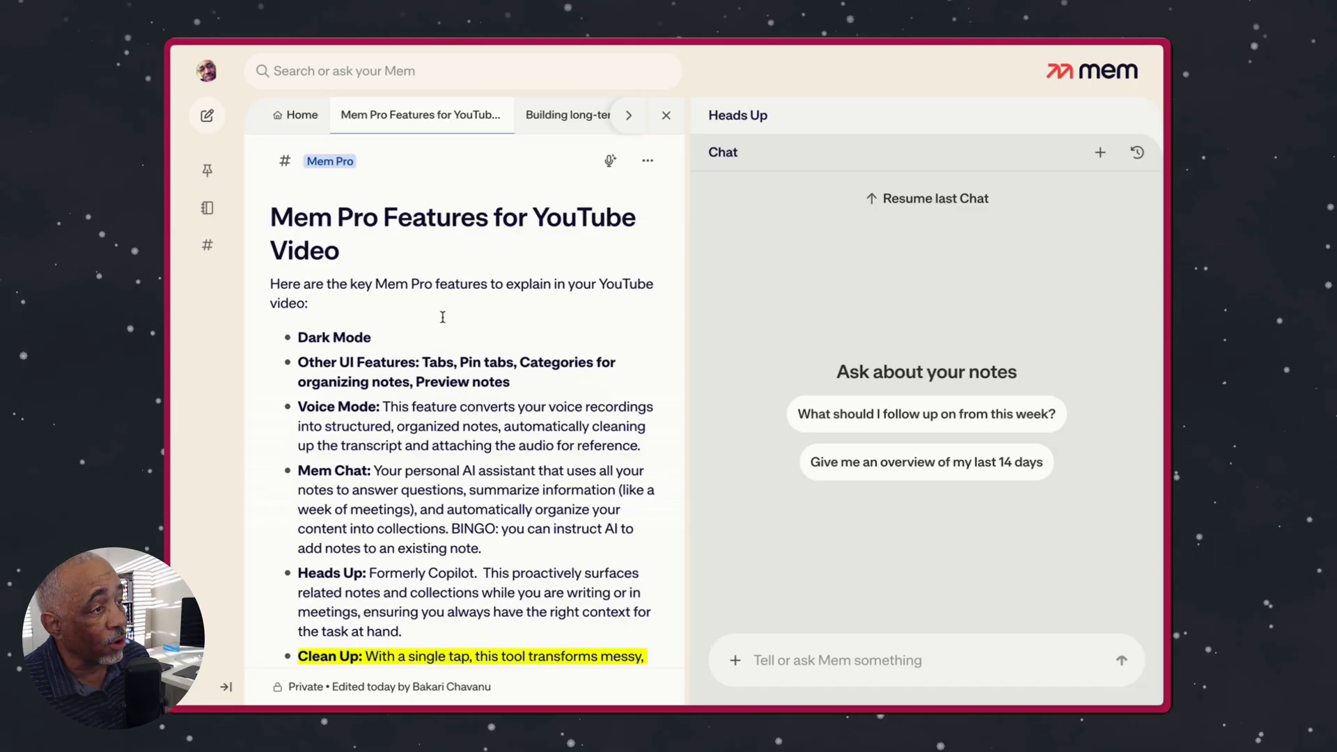
{"action": "scroll", "coordinate": [425, 299], "scroll_direction": "down", "scroll_amount": 5}
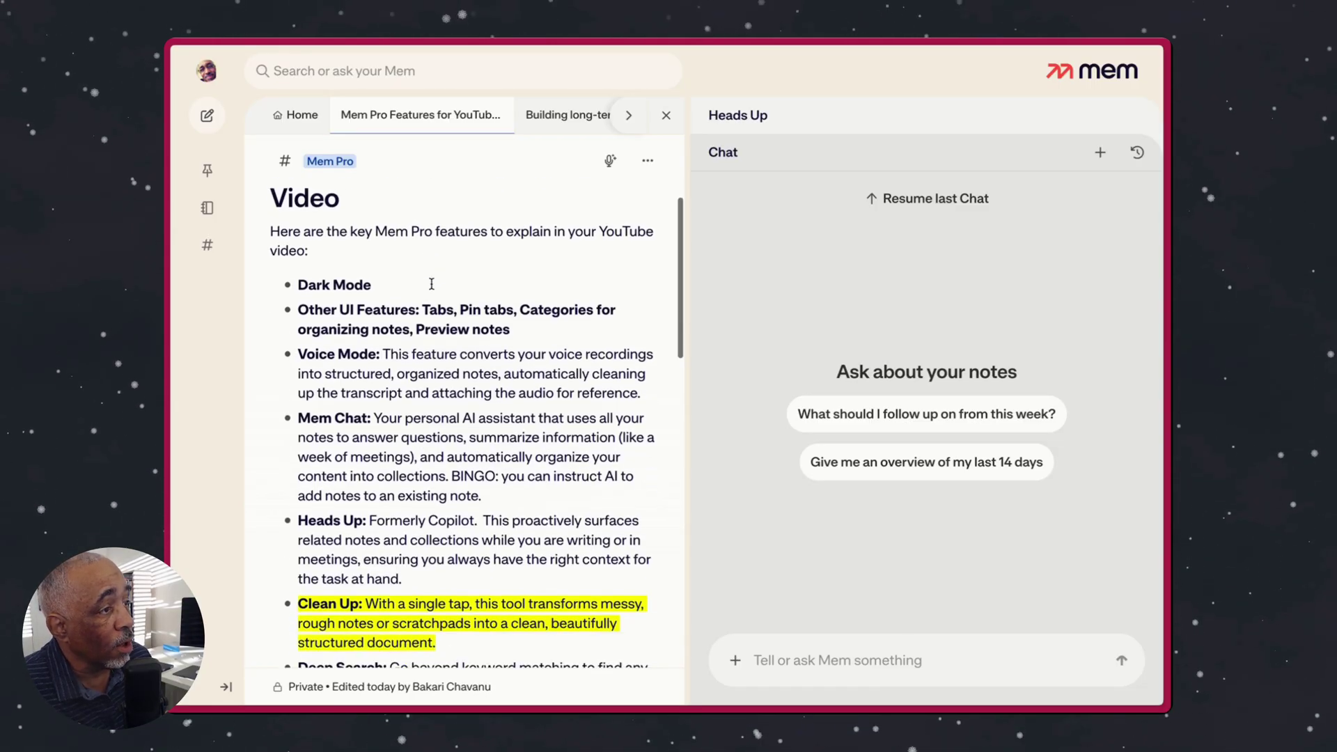
{"action": "scroll", "coordinate": [431, 284], "scroll_direction": "up", "scroll_amount": 5}
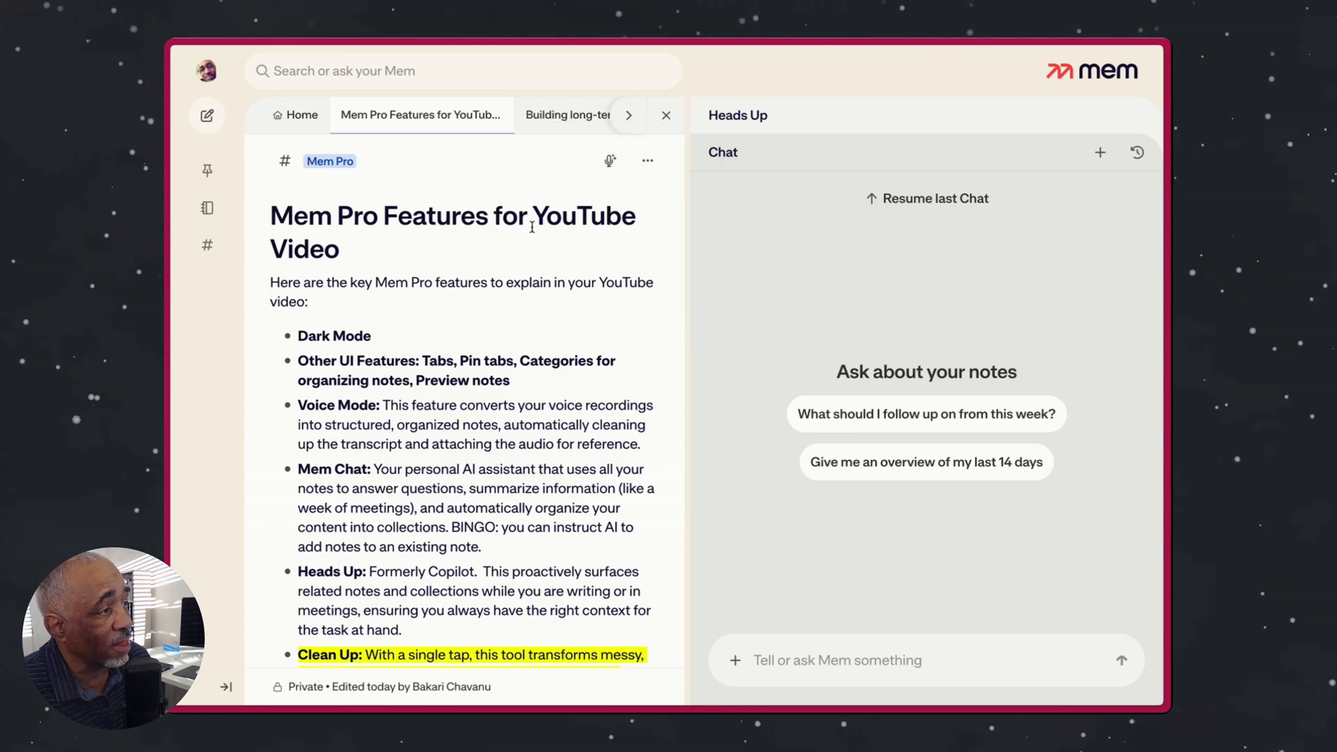
{"action": "scroll", "coordinate": [468, 277], "scroll_direction": "down", "scroll_amount": 1}
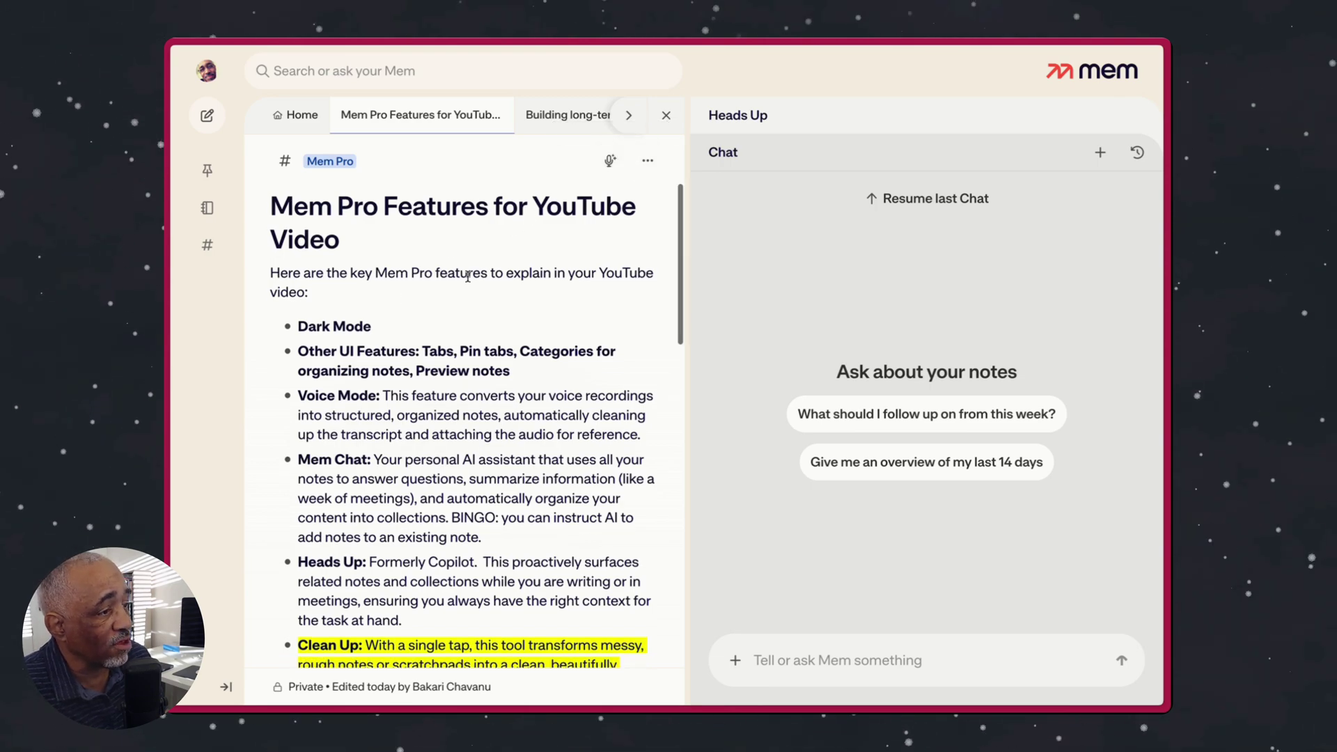
{"action": "scroll", "coordinate": [468, 276], "scroll_direction": "down", "scroll_amount": 3}
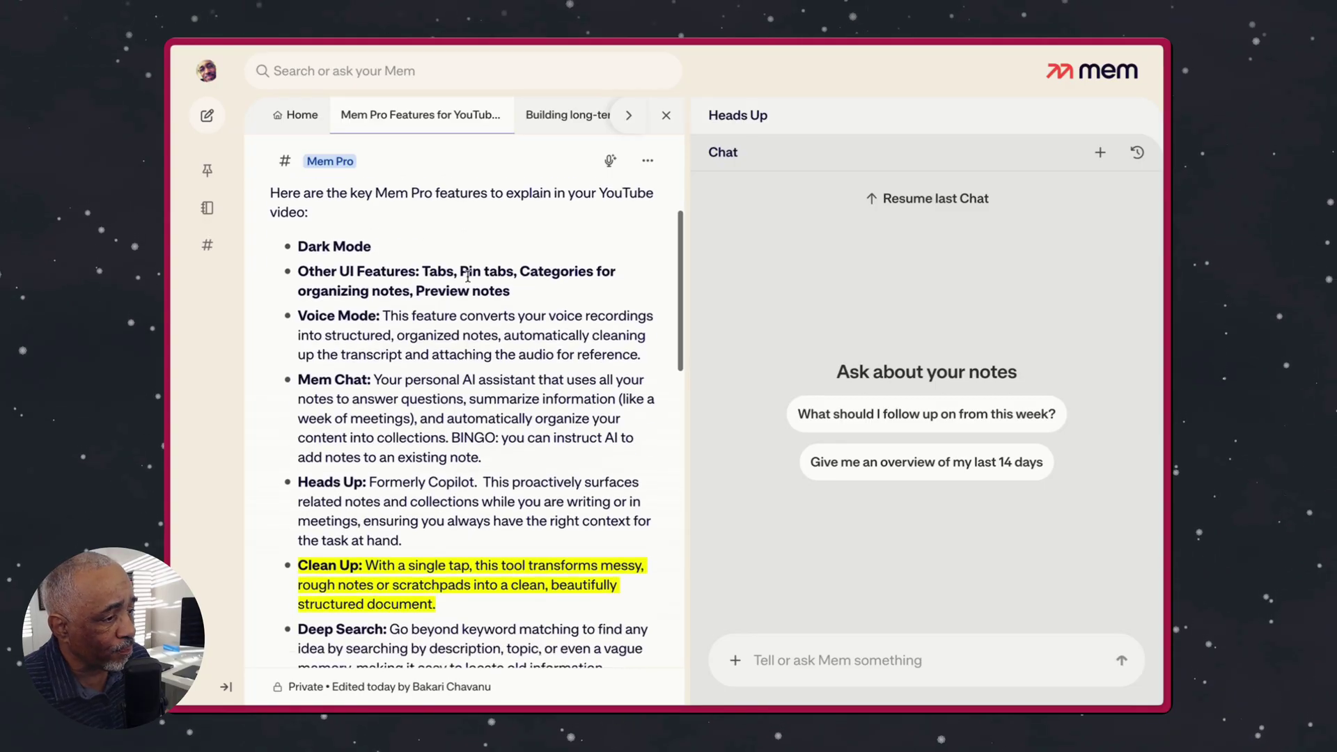
{"action": "scroll", "coordinate": [467, 277], "scroll_direction": "down", "scroll_amount": 4}
{"action": "scroll", "coordinate": [429, 328], "scroll_direction": "down", "scroll_amount": 2}
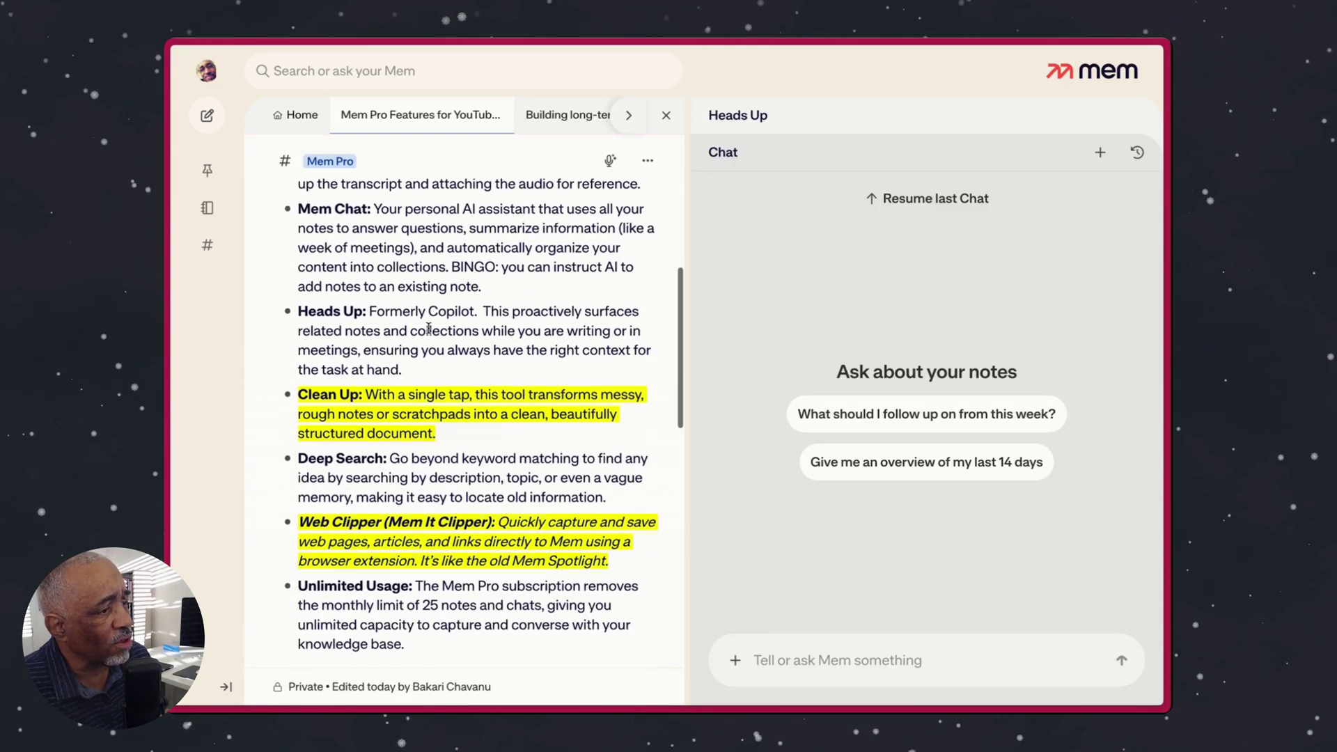
{"action": "scroll", "coordinate": [428, 329], "scroll_direction": "up", "scroll_amount": 3}
{"action": "scroll", "coordinate": [428, 329], "scroll_direction": "down", "scroll_amount": 2}
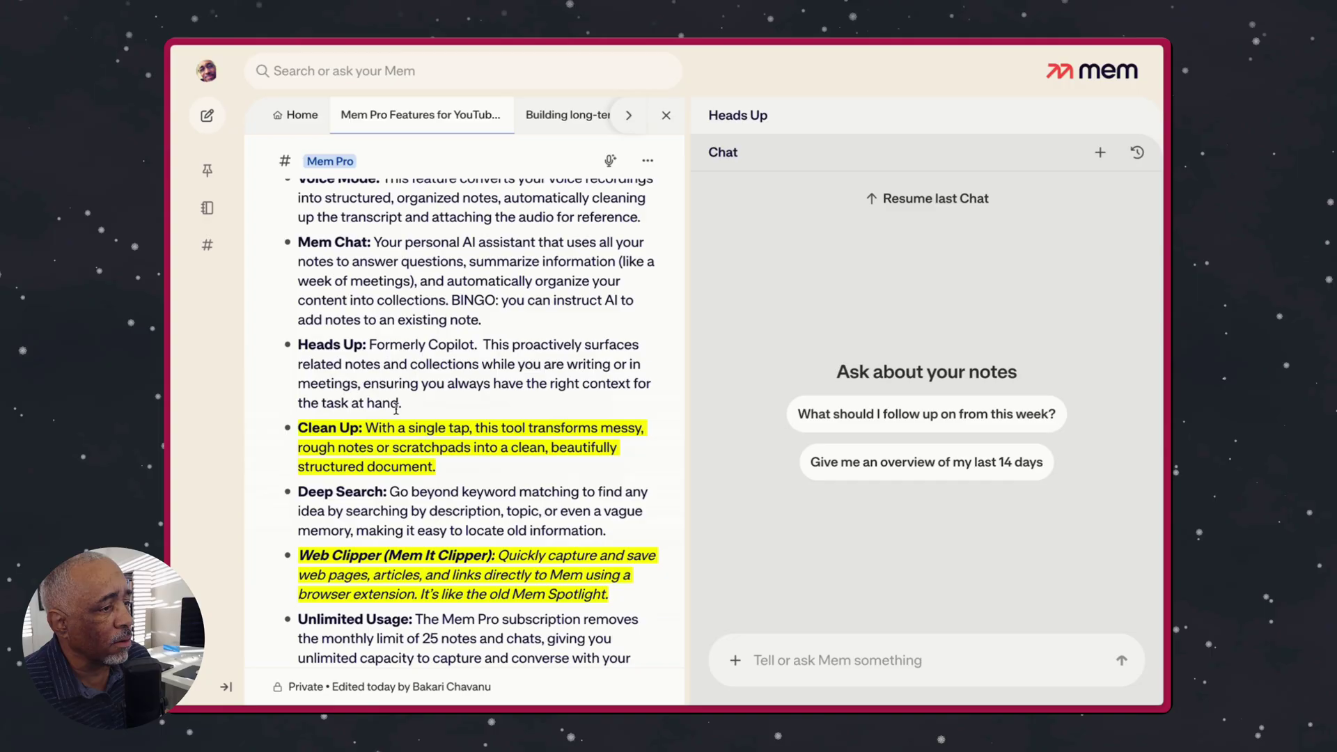
Open the Building long-term memory note
{"action": "left_click", "coordinate": [571, 130]}
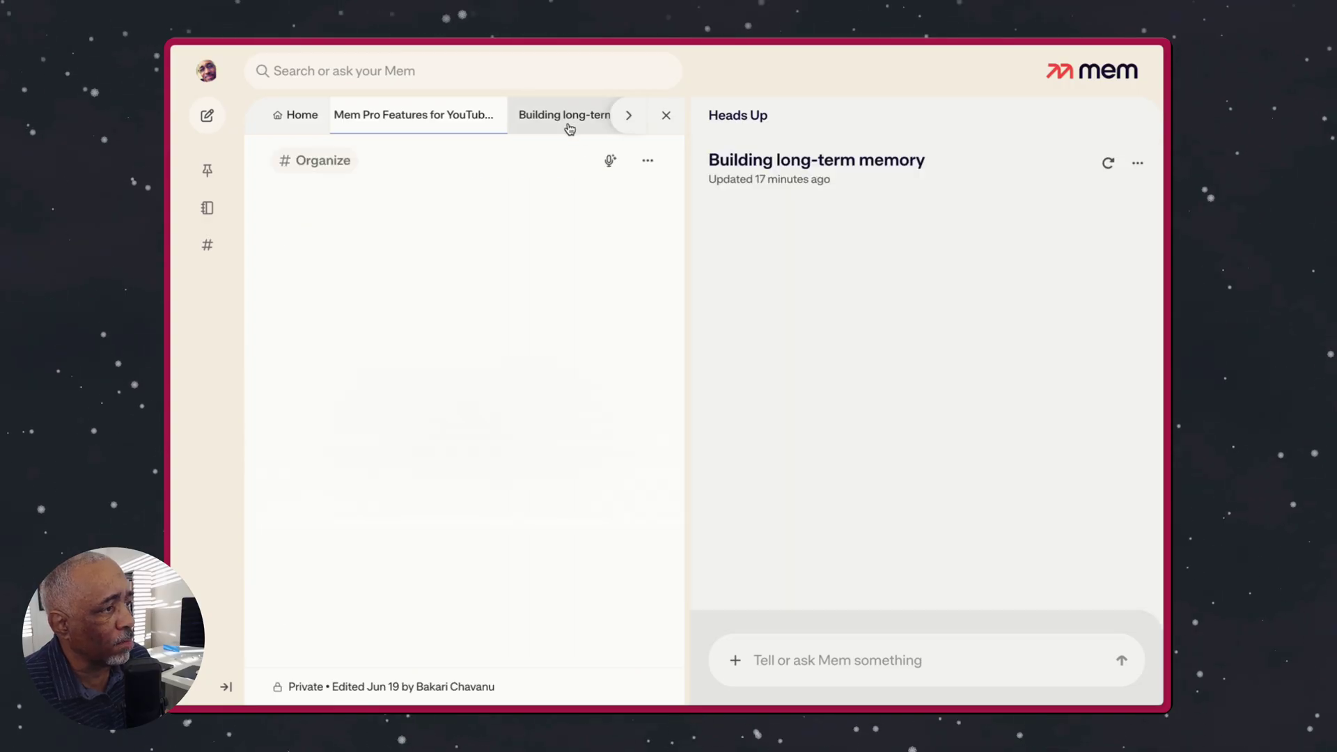
{"action": "scroll", "coordinate": [492, 276], "scroll_direction": "down", "scroll_amount": 1}
{"action": "scroll", "coordinate": [469, 239], "scroll_direction": "up", "scroll_amount": 2}
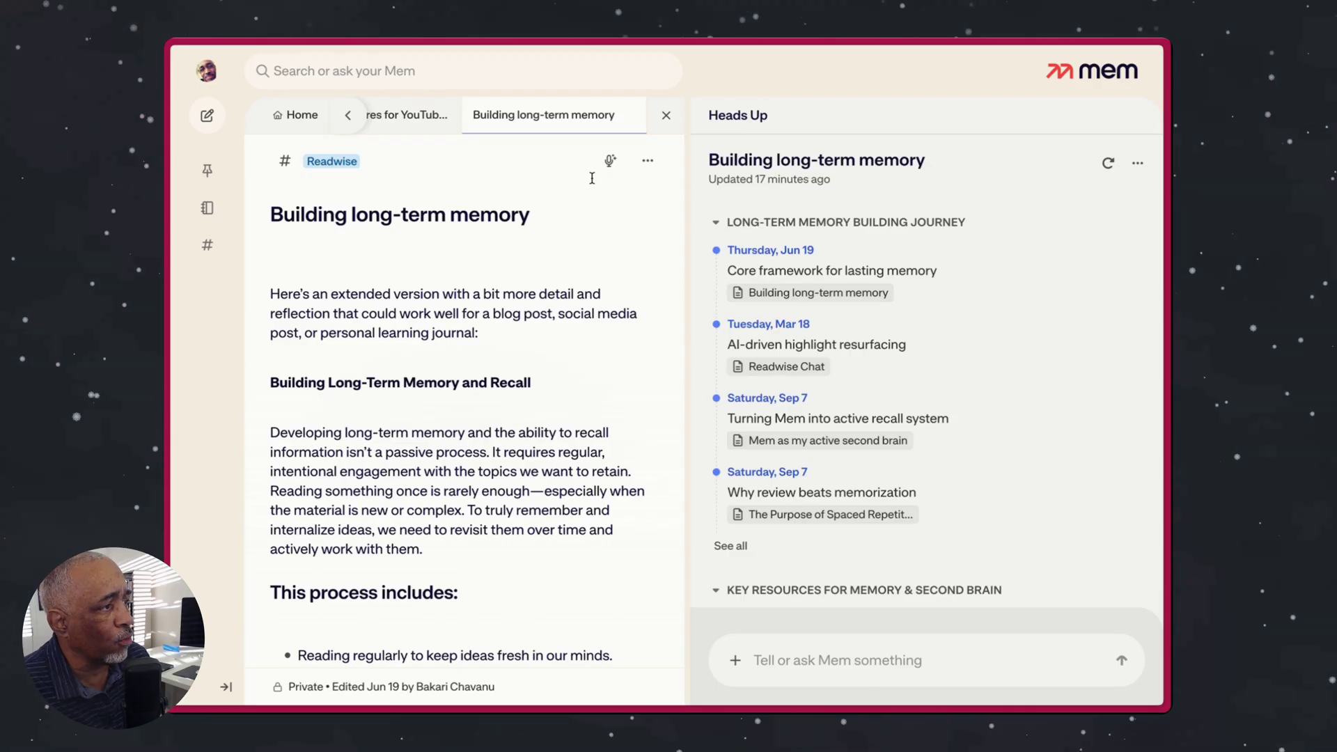
Run Clean Up on the note, producing a rewrite titled Building Long-Term Memory and Recall
{"action": "left_click", "coordinate": [648, 161]}
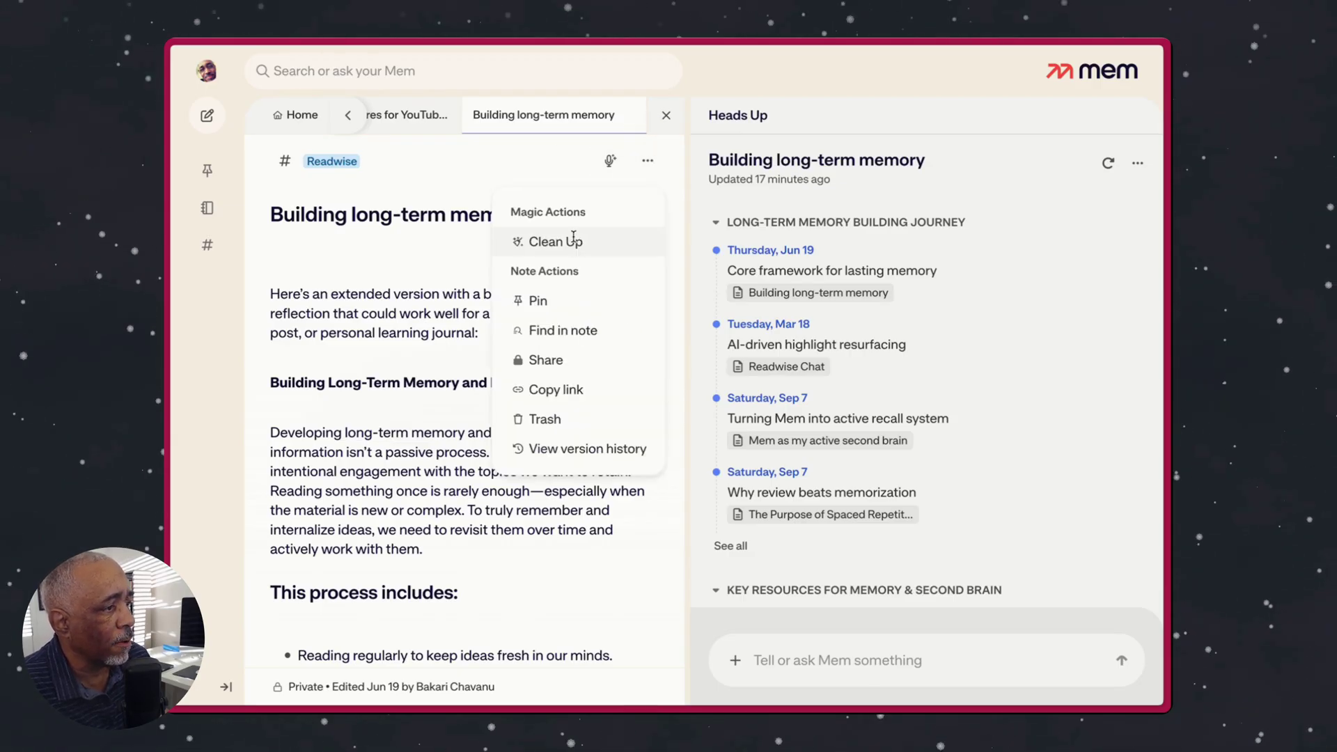
{"action": "left_click", "coordinate": [577, 242]}
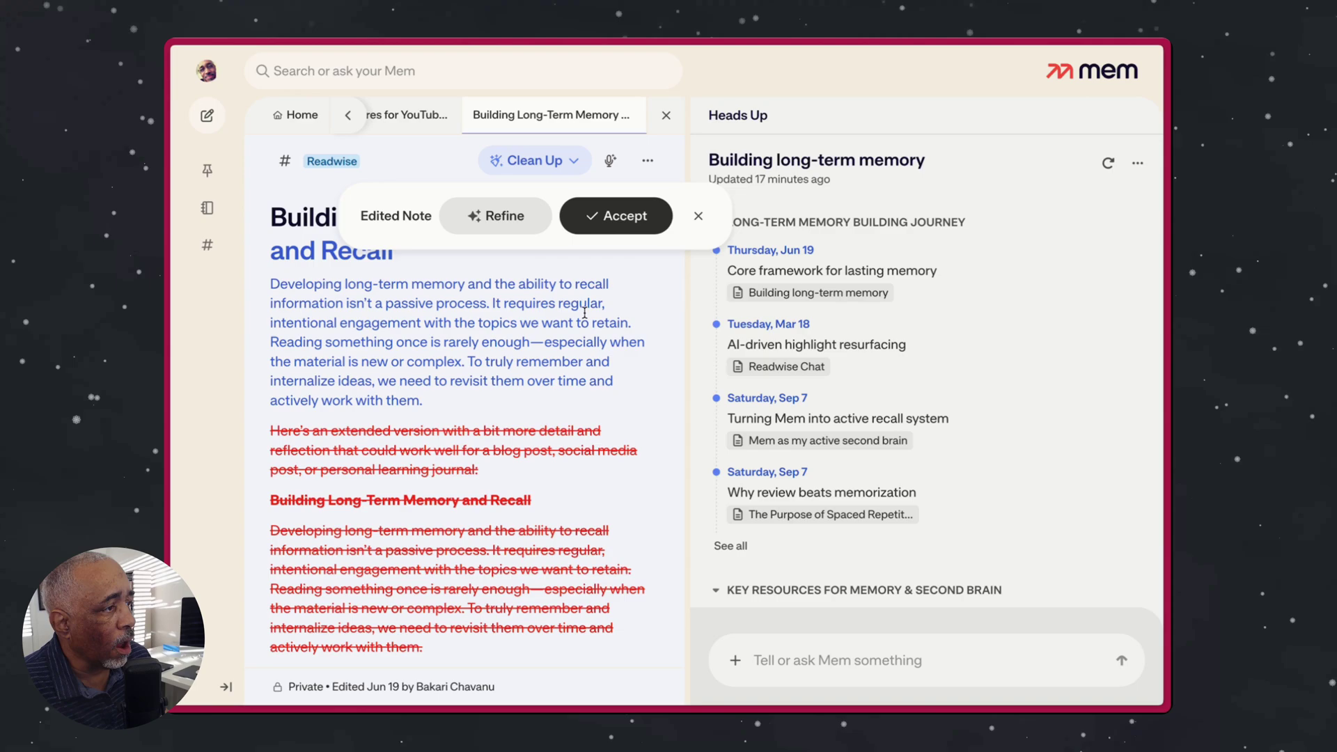
{"action": "scroll", "coordinate": [572, 379], "scroll_direction": "down", "scroll_amount": 8}
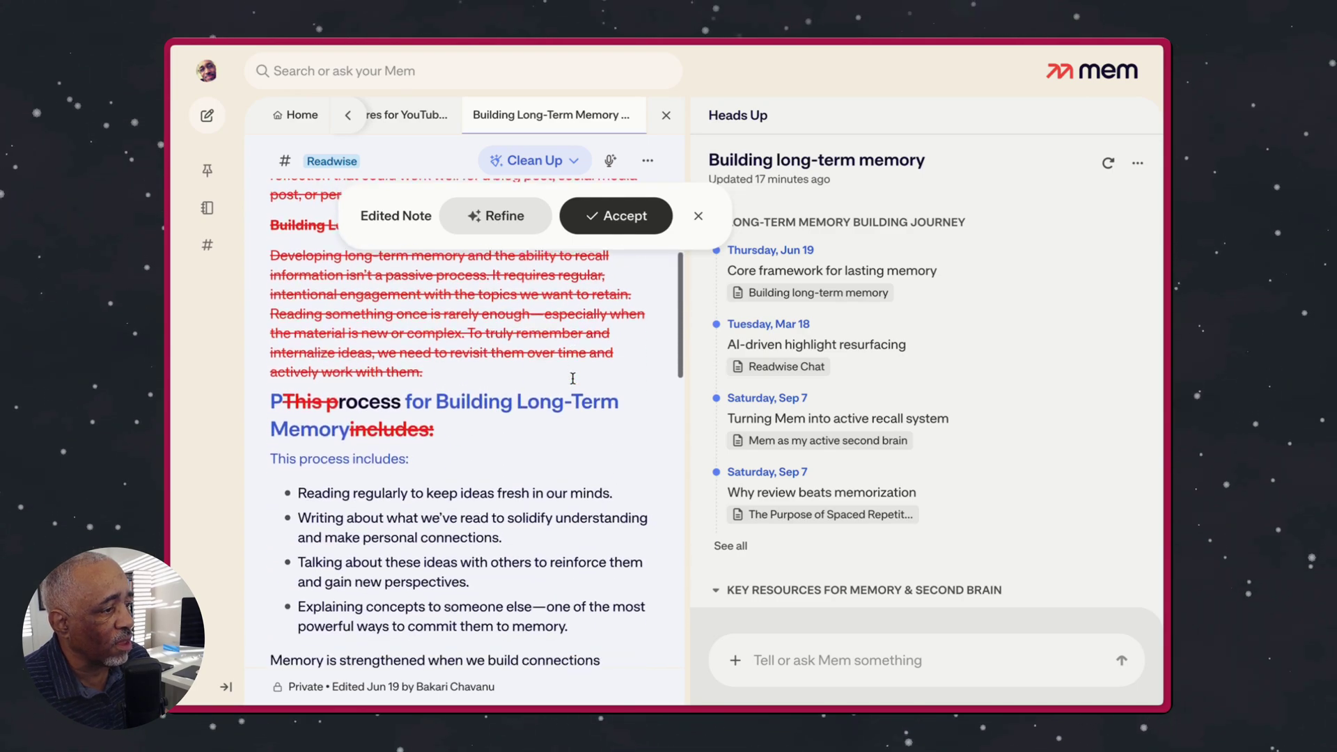
{"action": "scroll", "coordinate": [573, 378], "scroll_direction": "down", "scroll_amount": 10}
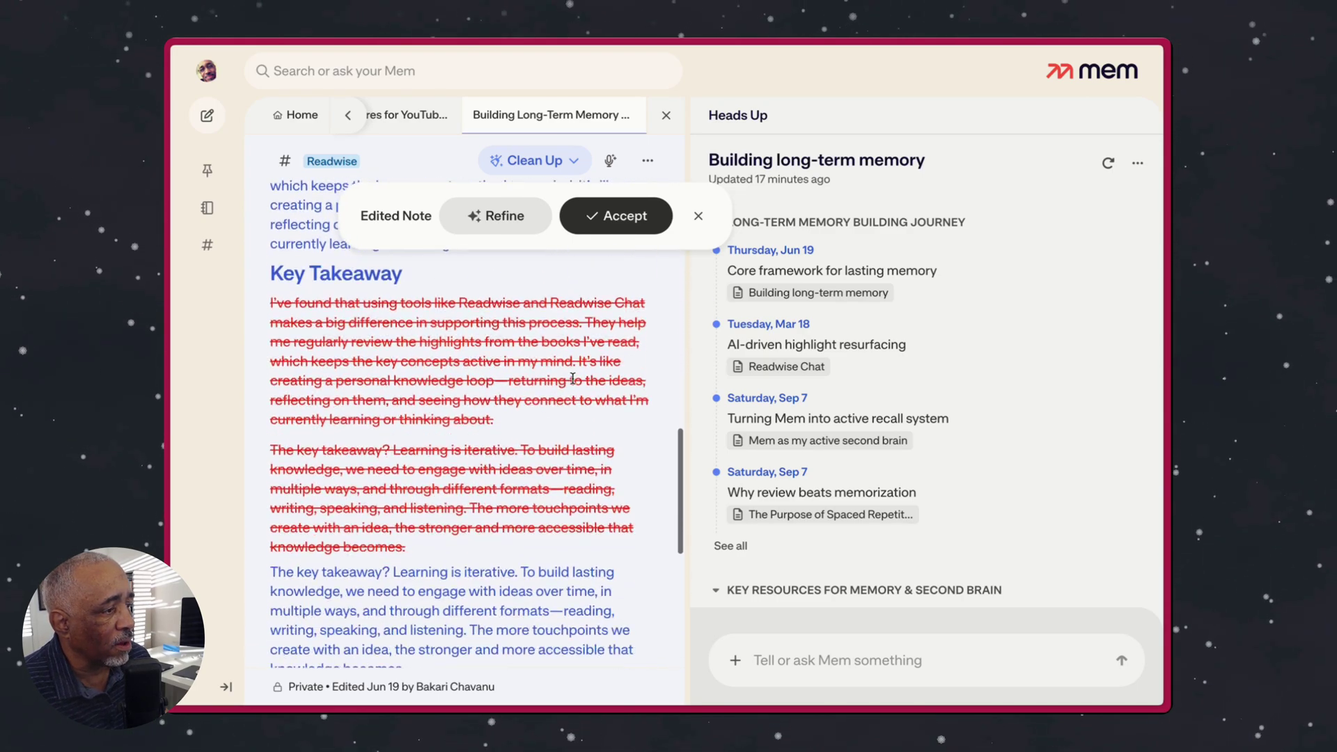
{"action": "scroll", "coordinate": [573, 378], "scroll_direction": "up", "scroll_amount": 15}
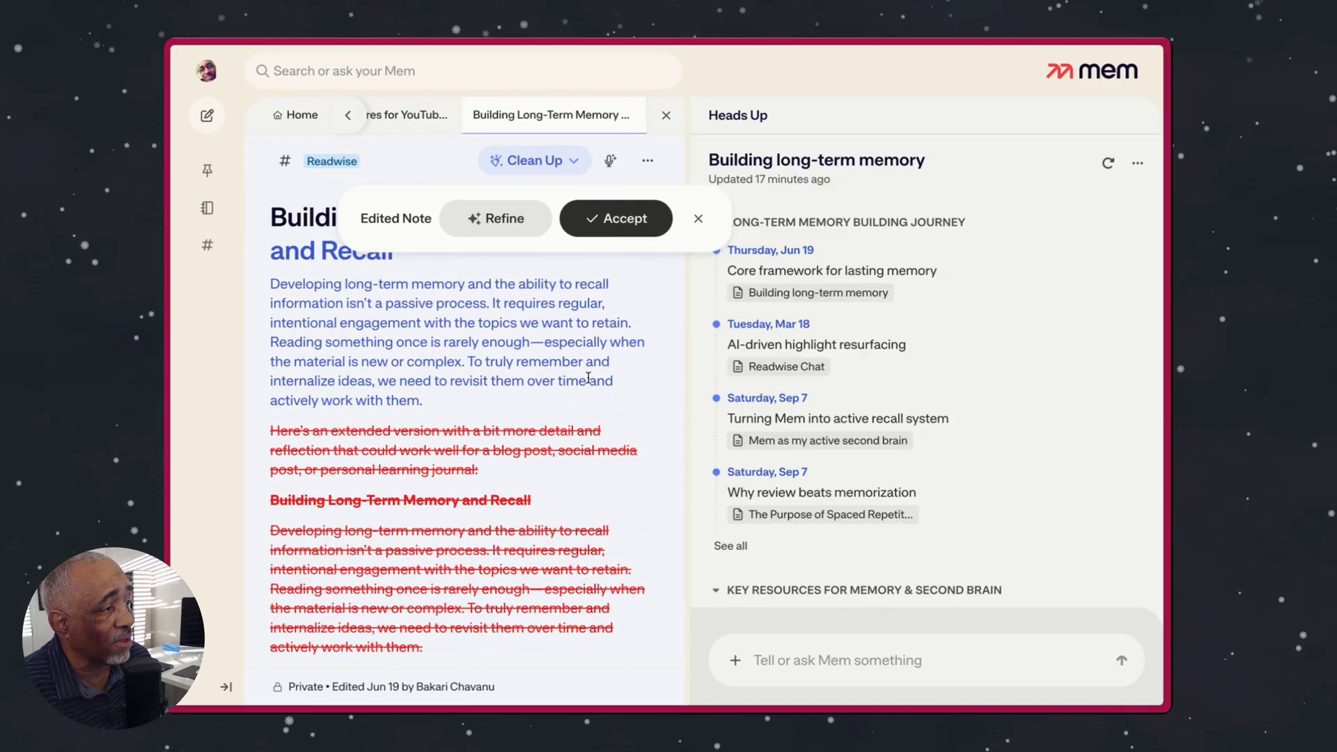
{"action": "left_click", "coordinate": [626, 217]}
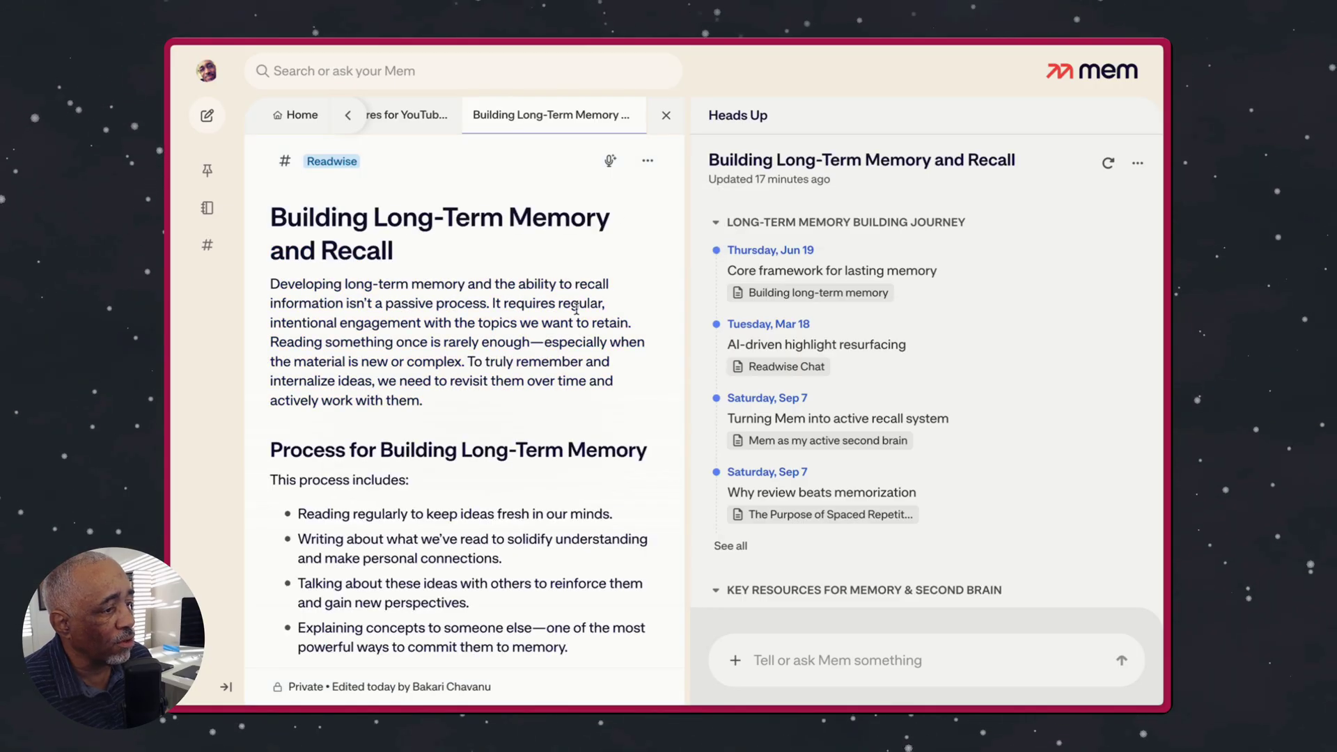
{"action": "scroll", "coordinate": [577, 308], "scroll_direction": "down", "scroll_amount": 15}
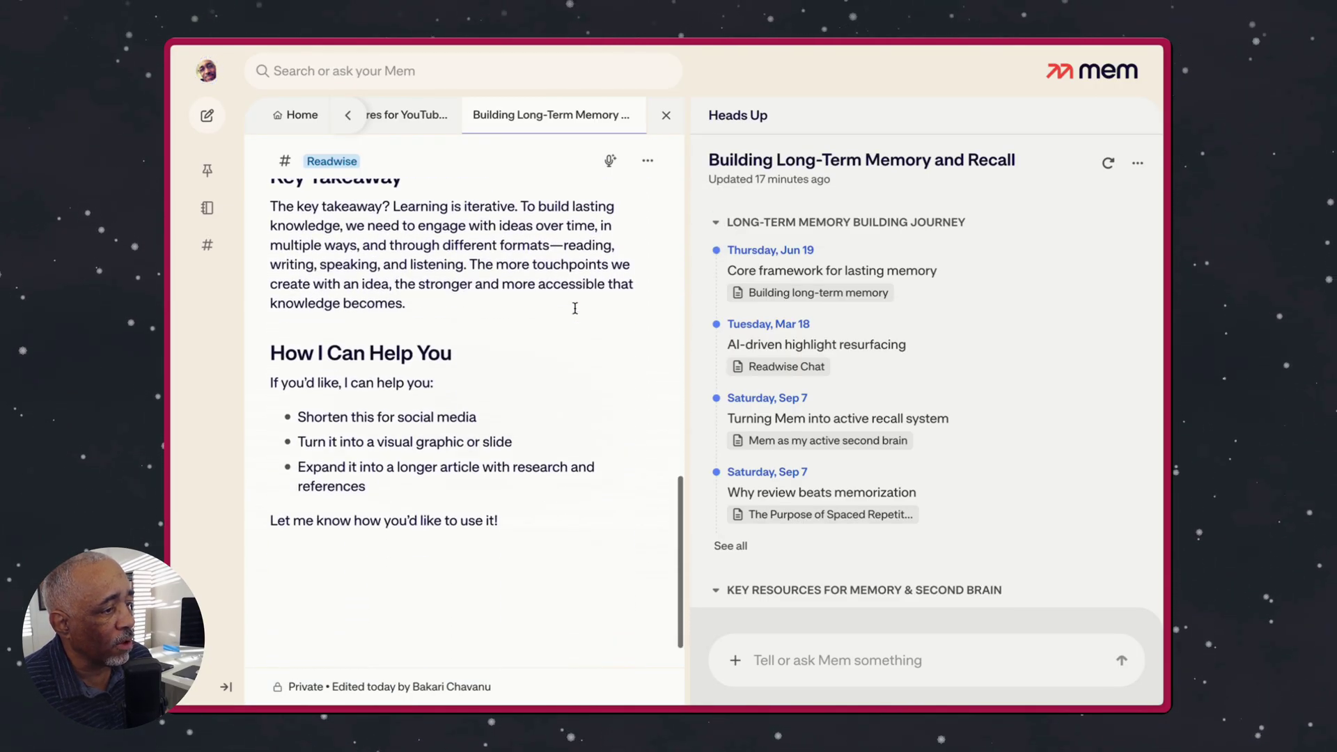
{"action": "scroll", "coordinate": [575, 308], "scroll_direction": "up", "scroll_amount": 15}
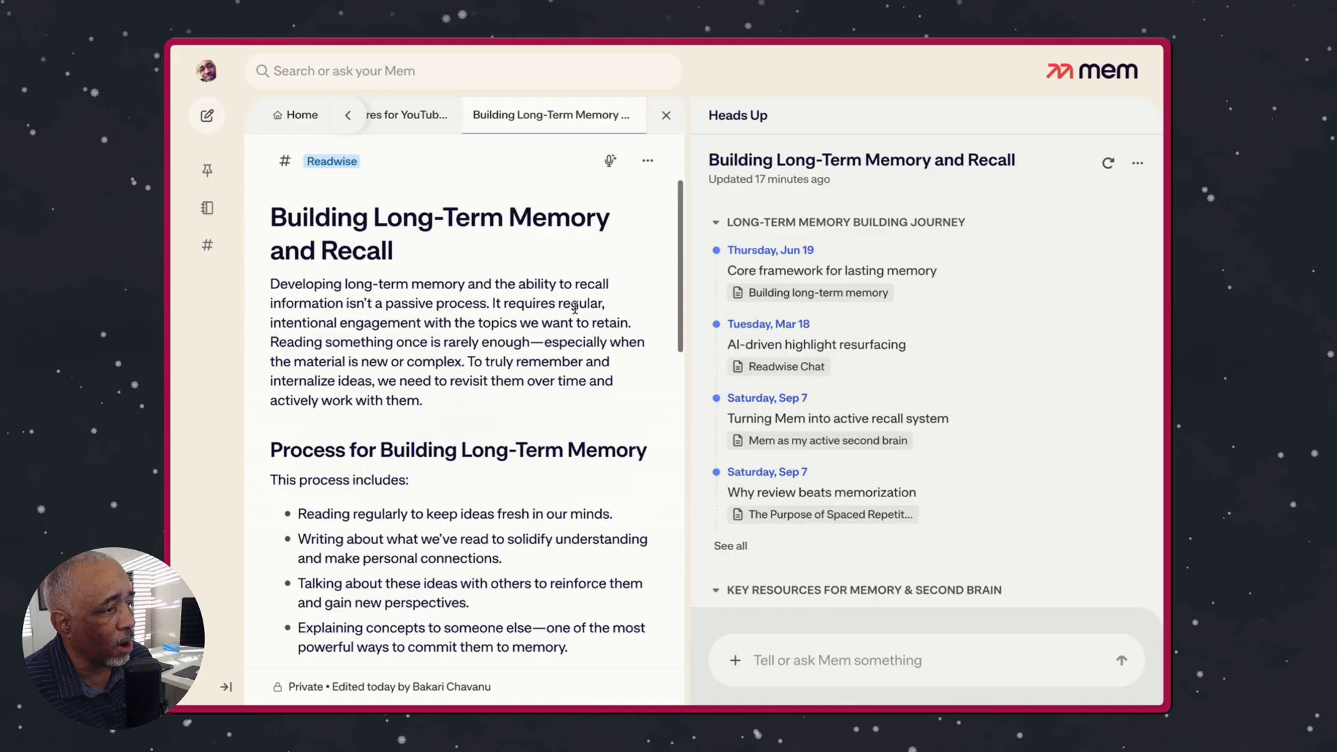
{"action": "scroll", "coordinate": [576, 308], "scroll_direction": "down", "scroll_amount": 3}
{"action": "scroll", "coordinate": [551, 306], "scroll_direction": "up", "scroll_amount": 3}
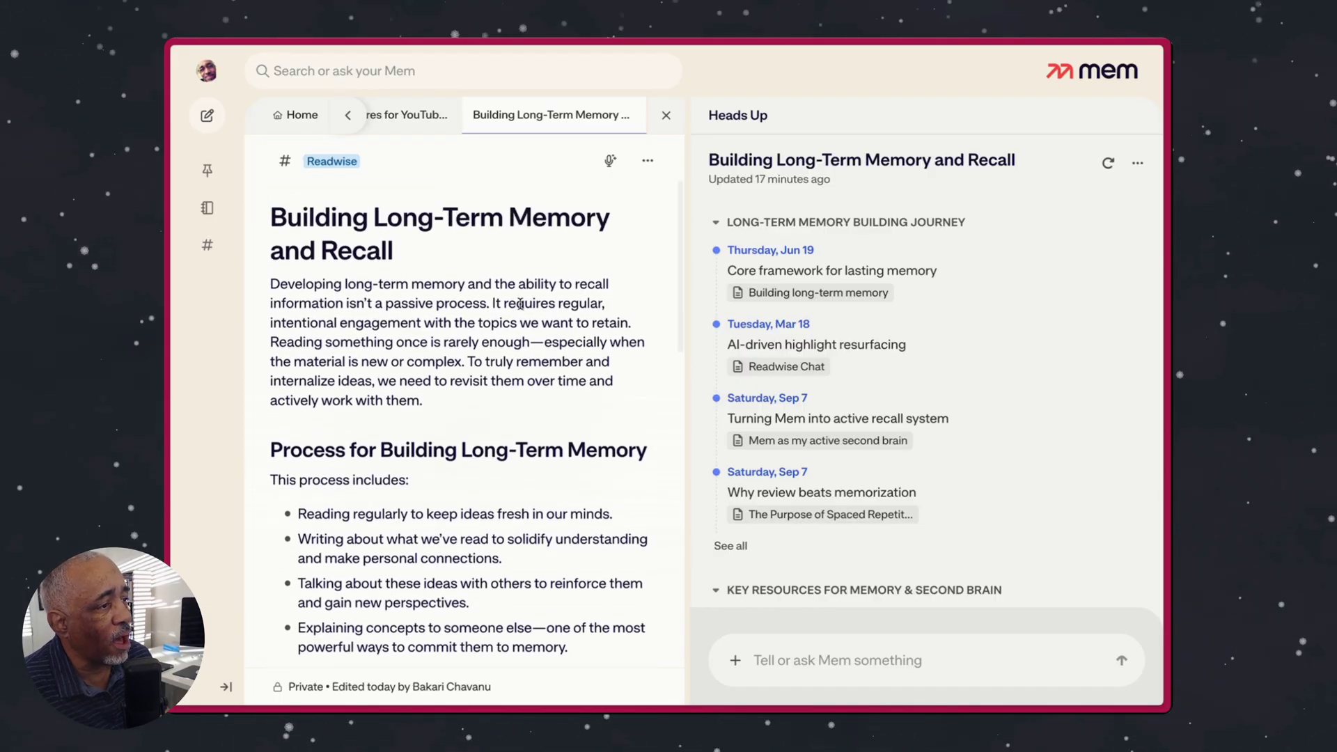
{"action": "scroll", "coordinate": [520, 304], "scroll_direction": "down", "scroll_amount": 1}
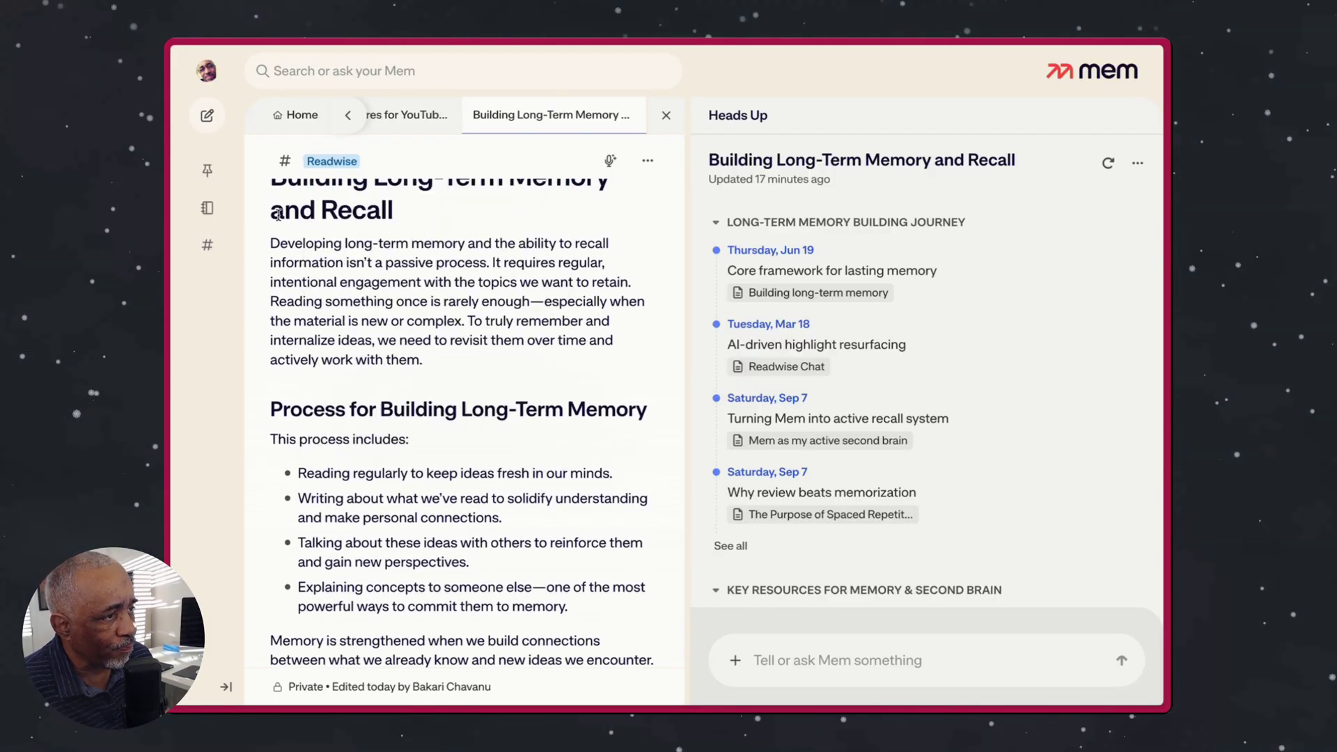
{"action": "scroll", "coordinate": [313, 212], "scroll_direction": "up", "scroll_amount": 1}
{"action": "mouse_move", "coordinate": [338, 167]}
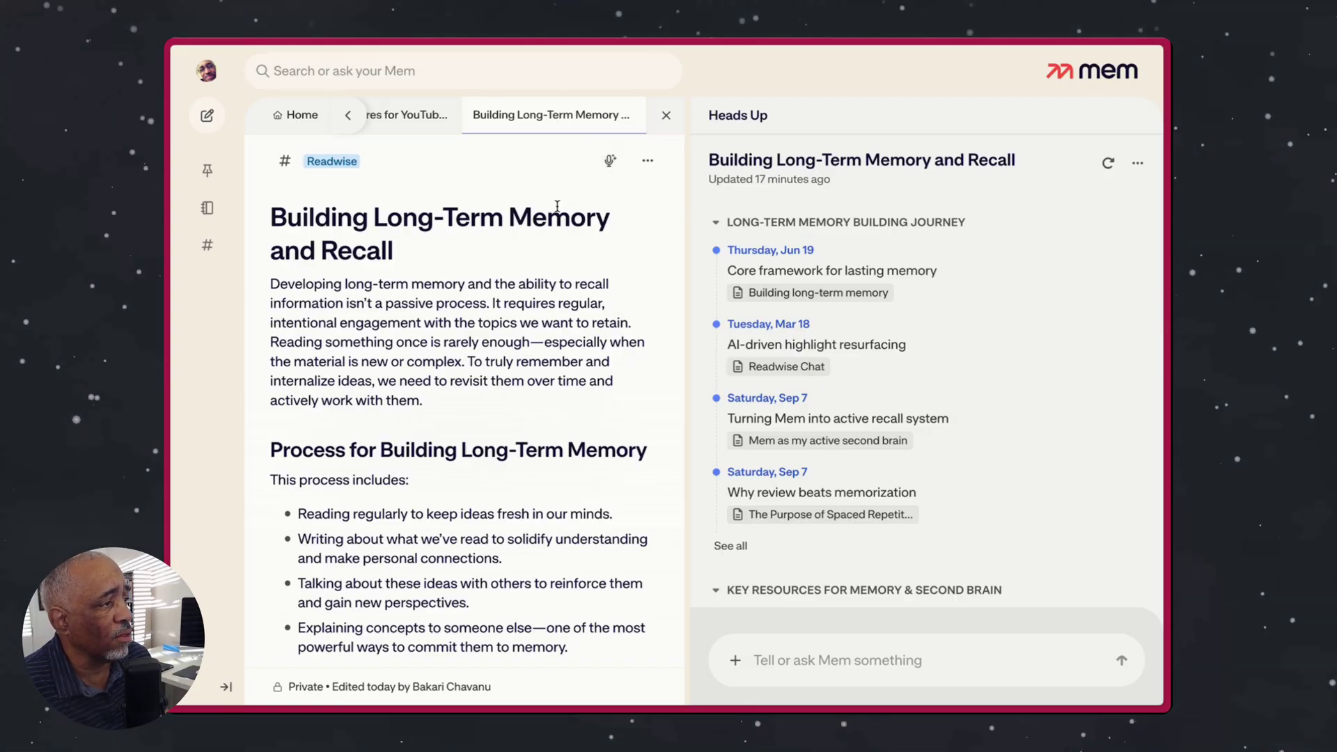
{"action": "scroll", "coordinate": [359, 285], "scroll_direction": "down", "scroll_amount": 4}
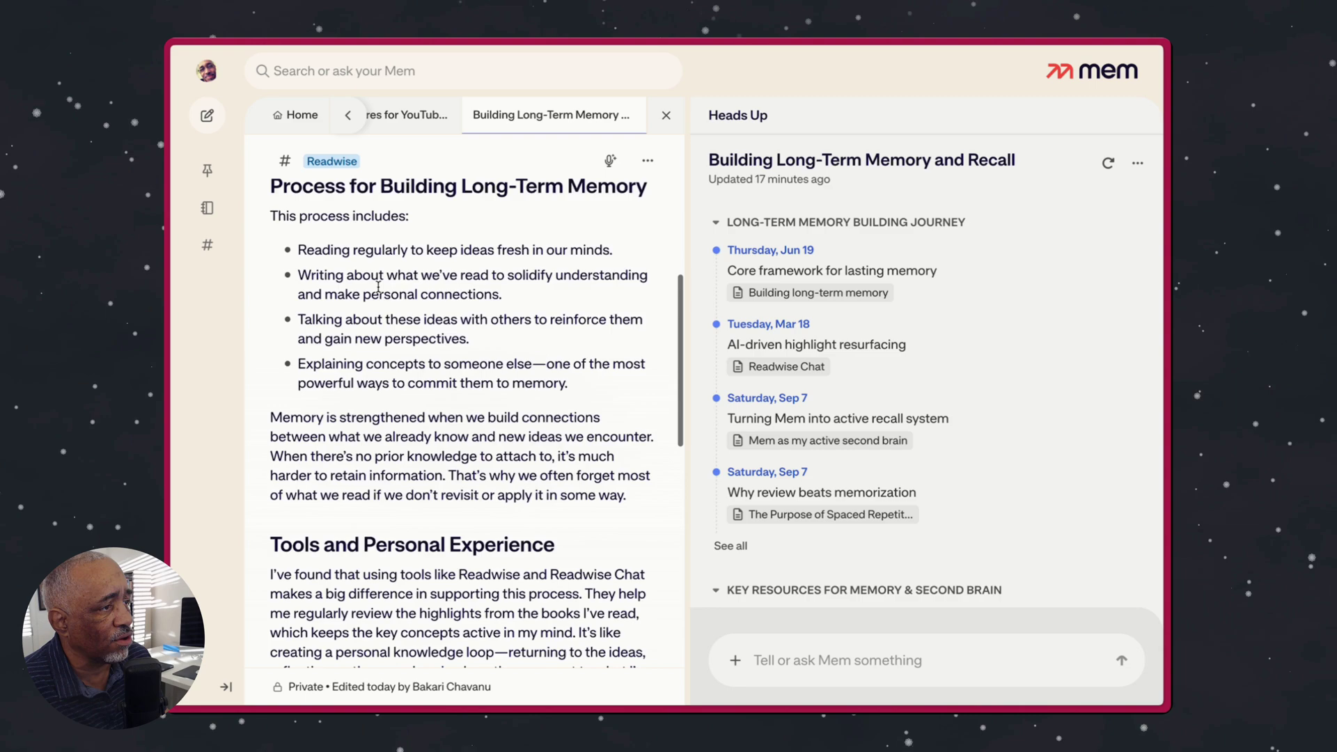
{"action": "scroll", "coordinate": [298, 194], "scroll_direction": "up", "scroll_amount": 4}
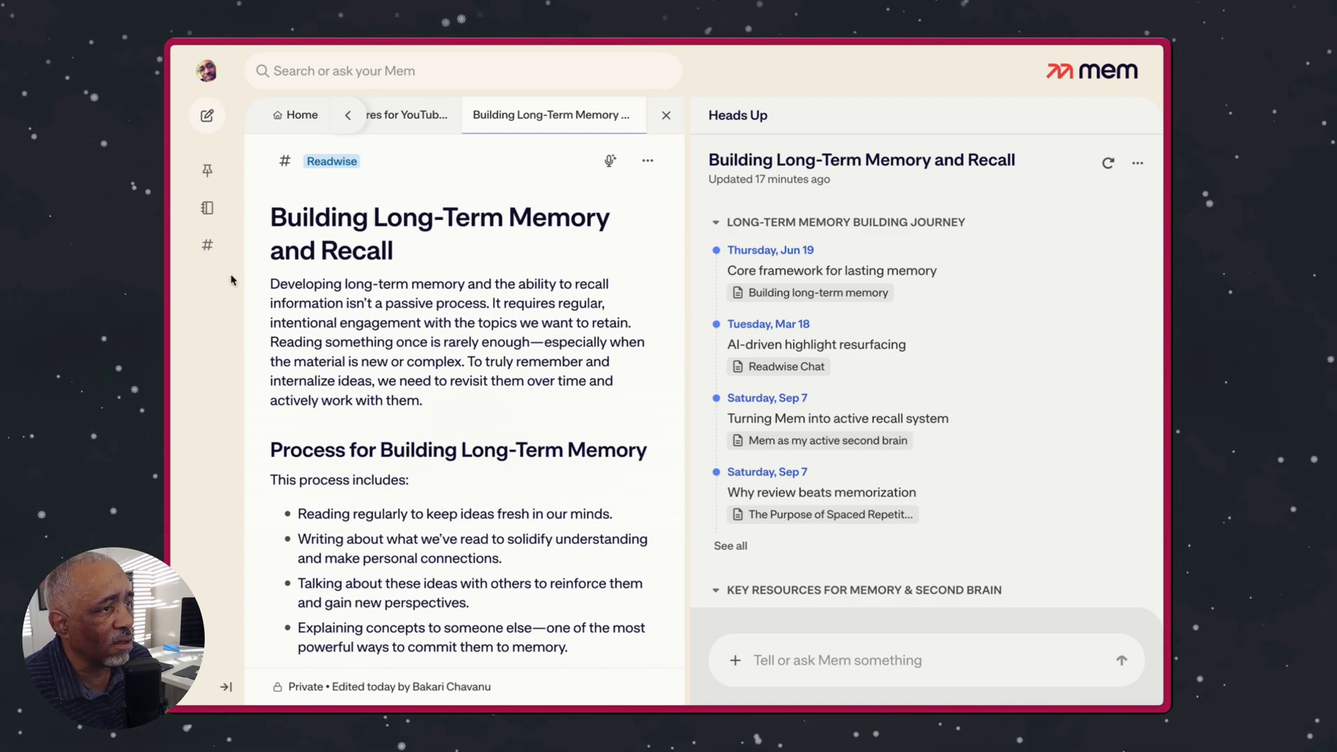
{"action": "mouse_move", "coordinate": [168, 265]}
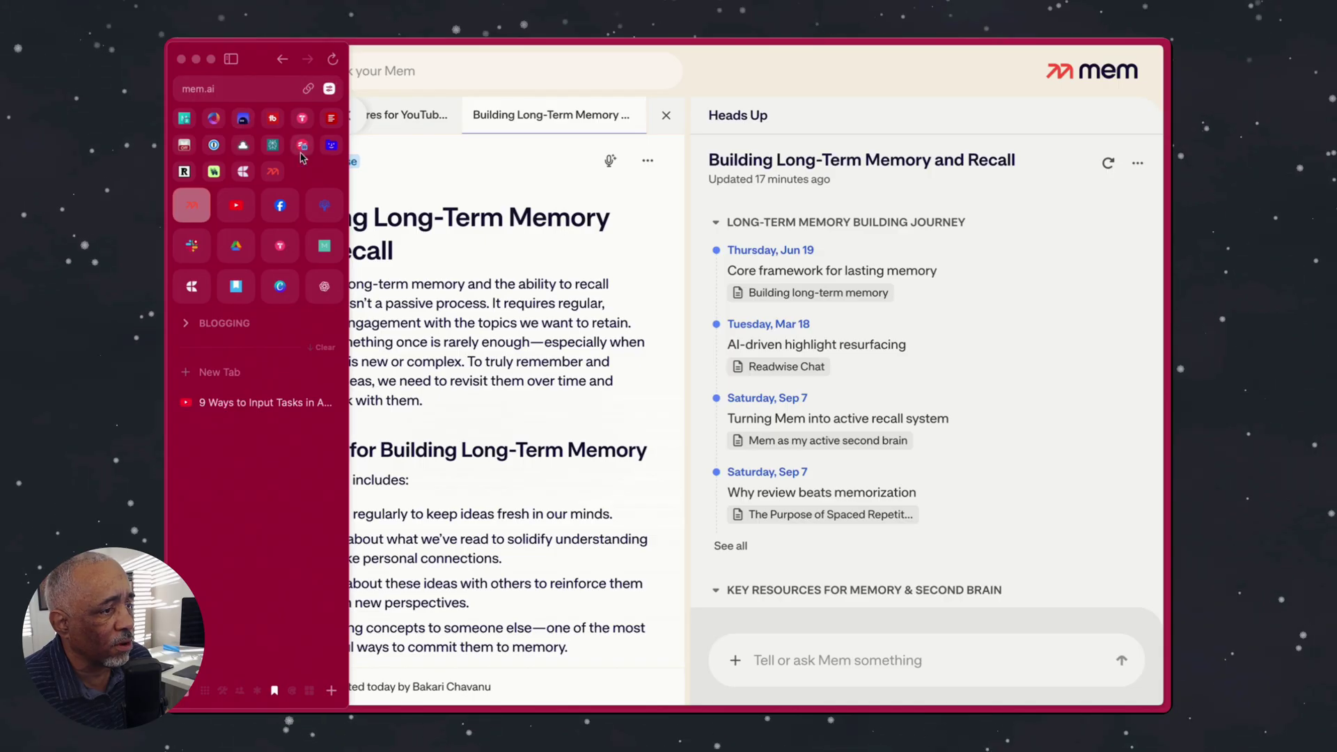
Switch to the '9 Ways to Input Tasks in Amazing Marvin' video and clip it to Mem
{"action": "left_click", "coordinate": [266, 403]}
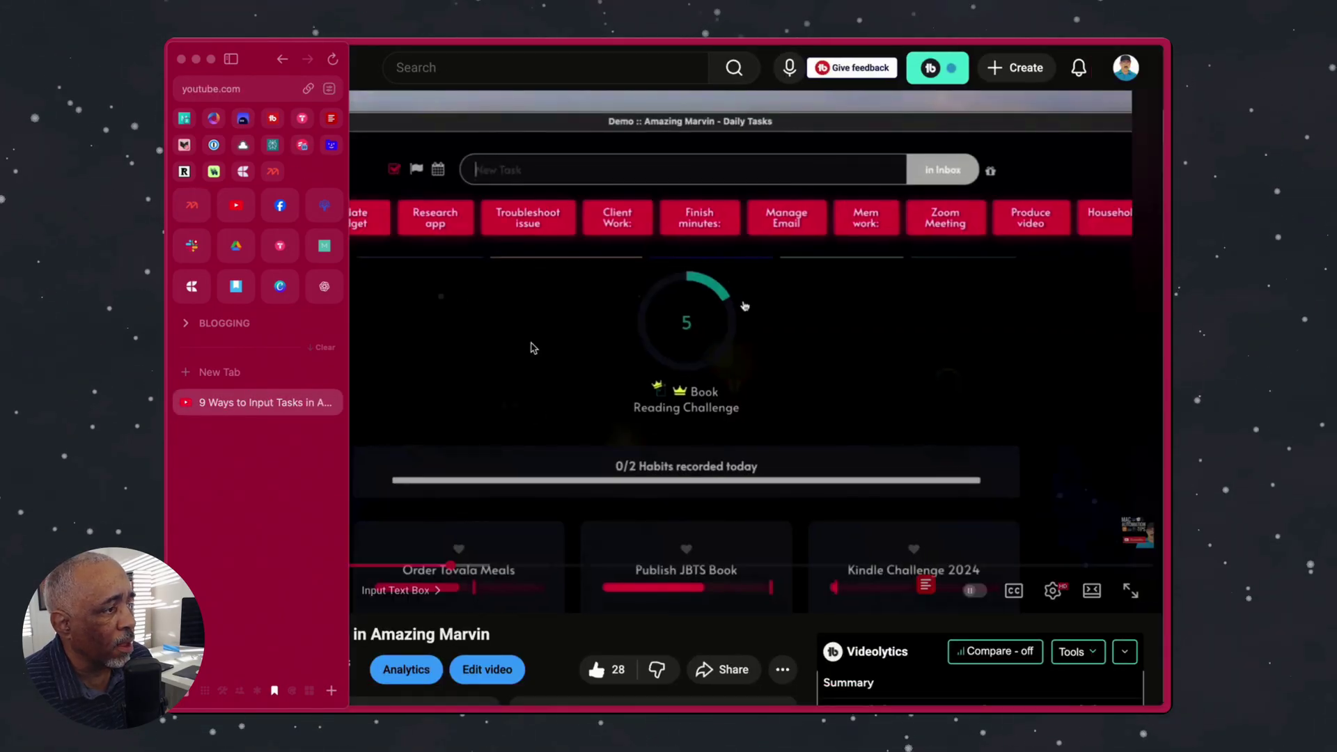
{"action": "mouse_move", "coordinate": [169, 285]}
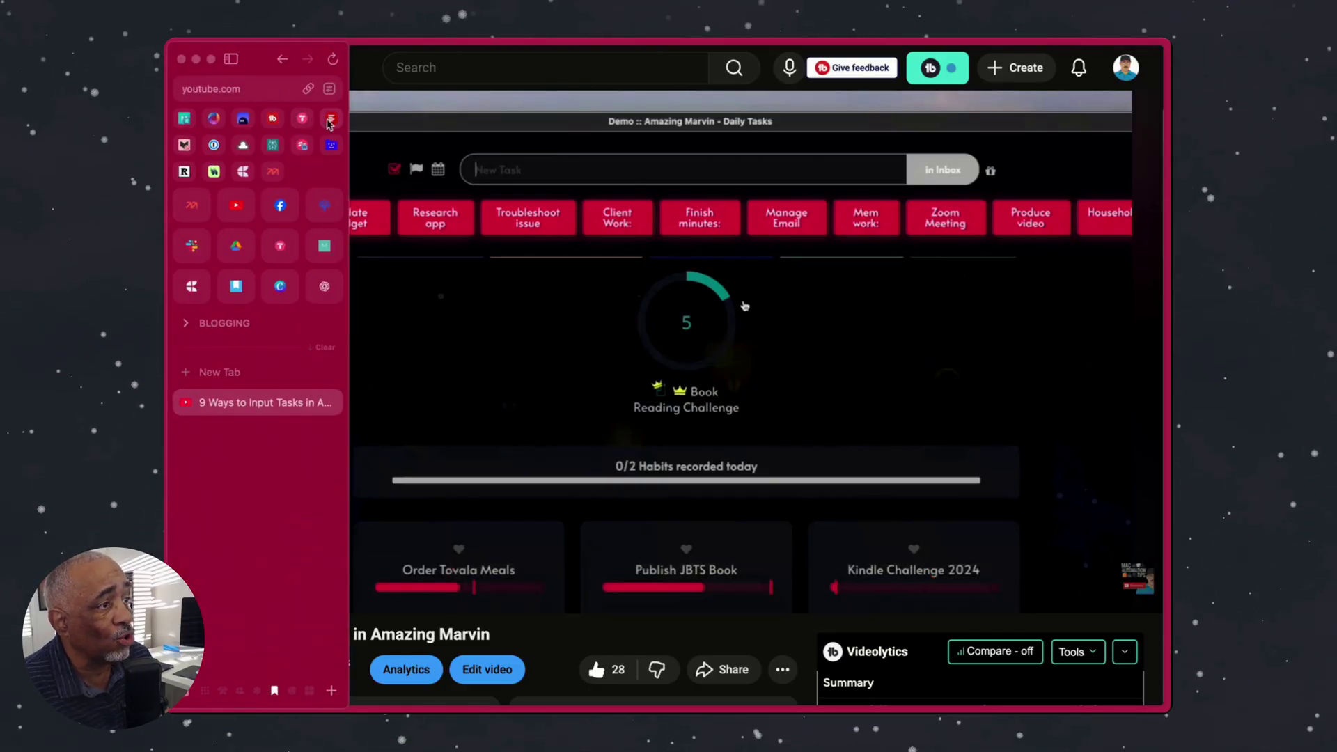
{"action": "left_click", "coordinate": [273, 174]}
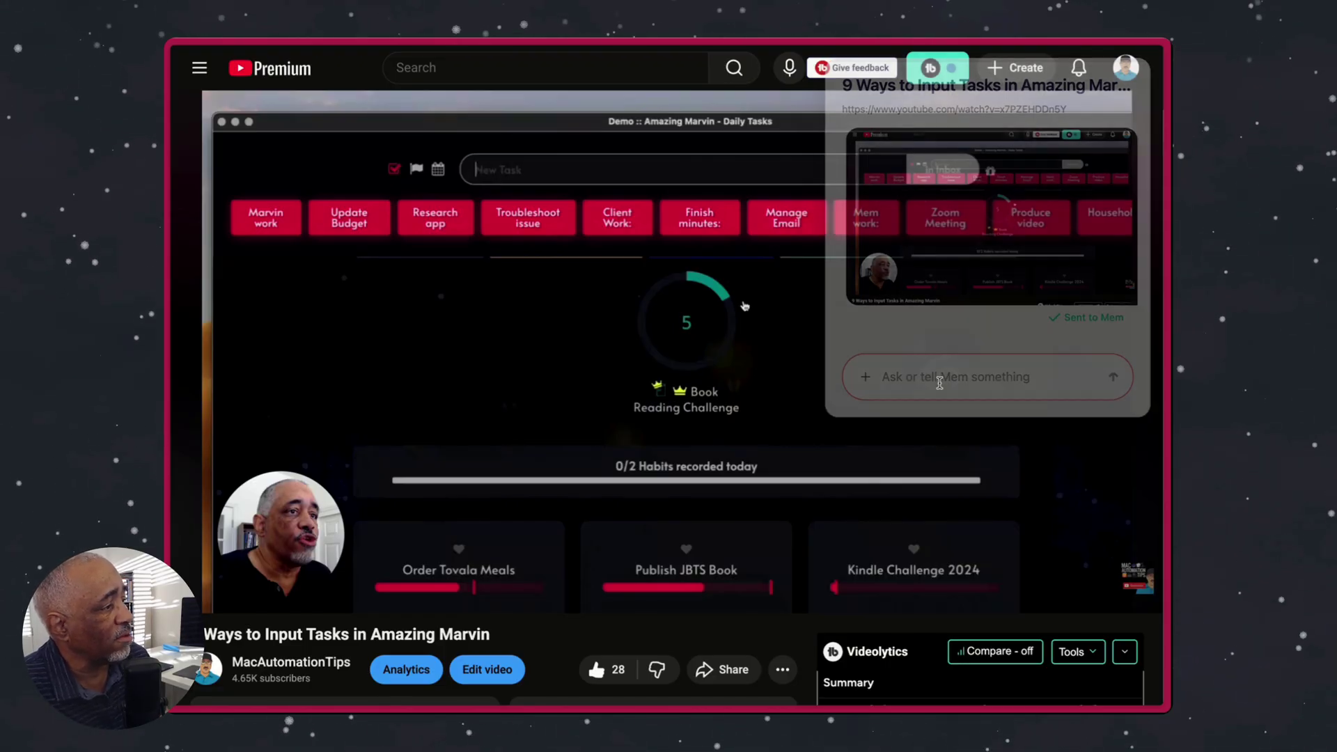
Reopen the Mem Web Clipper on the Amazing Marvin video and open its generated summary note in Mem
{"action": "left_click", "coordinate": [937, 246]}
{"action": "mouse_move", "coordinate": [230, 113]}
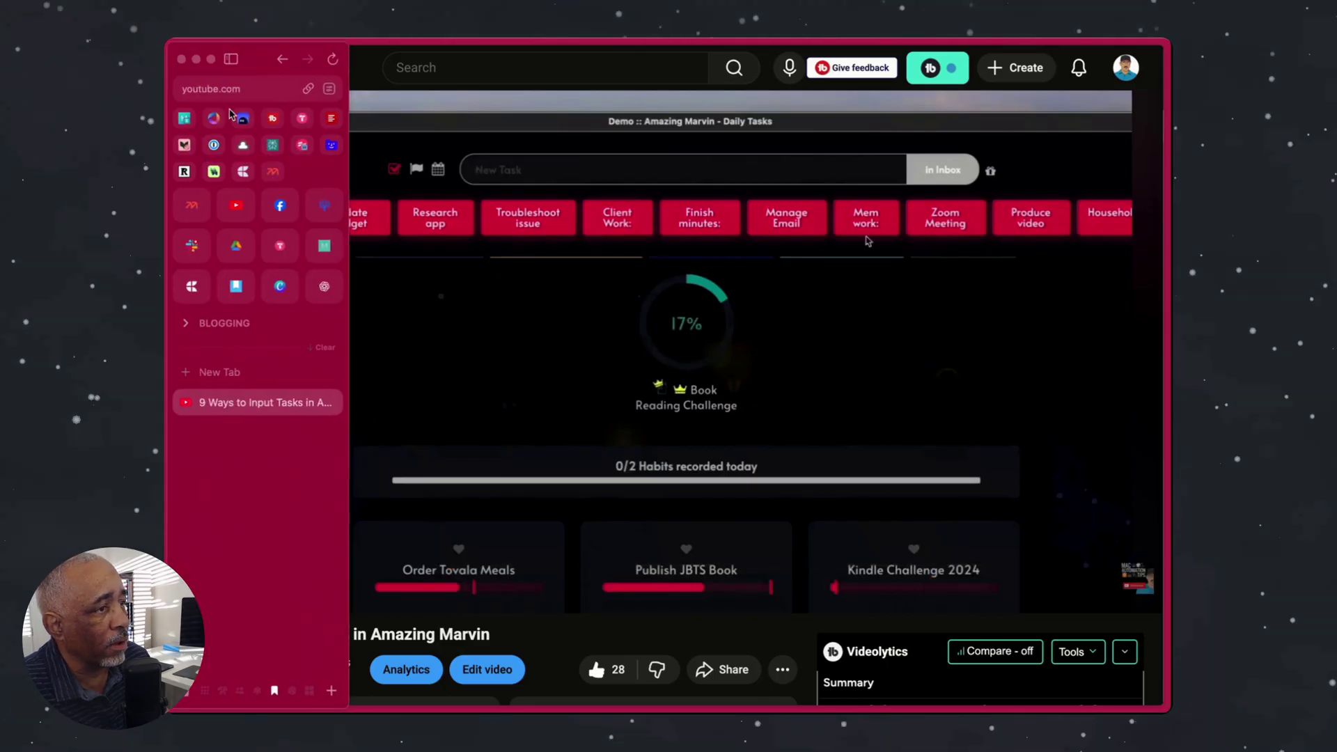
{"action": "left_click", "coordinate": [273, 145]}
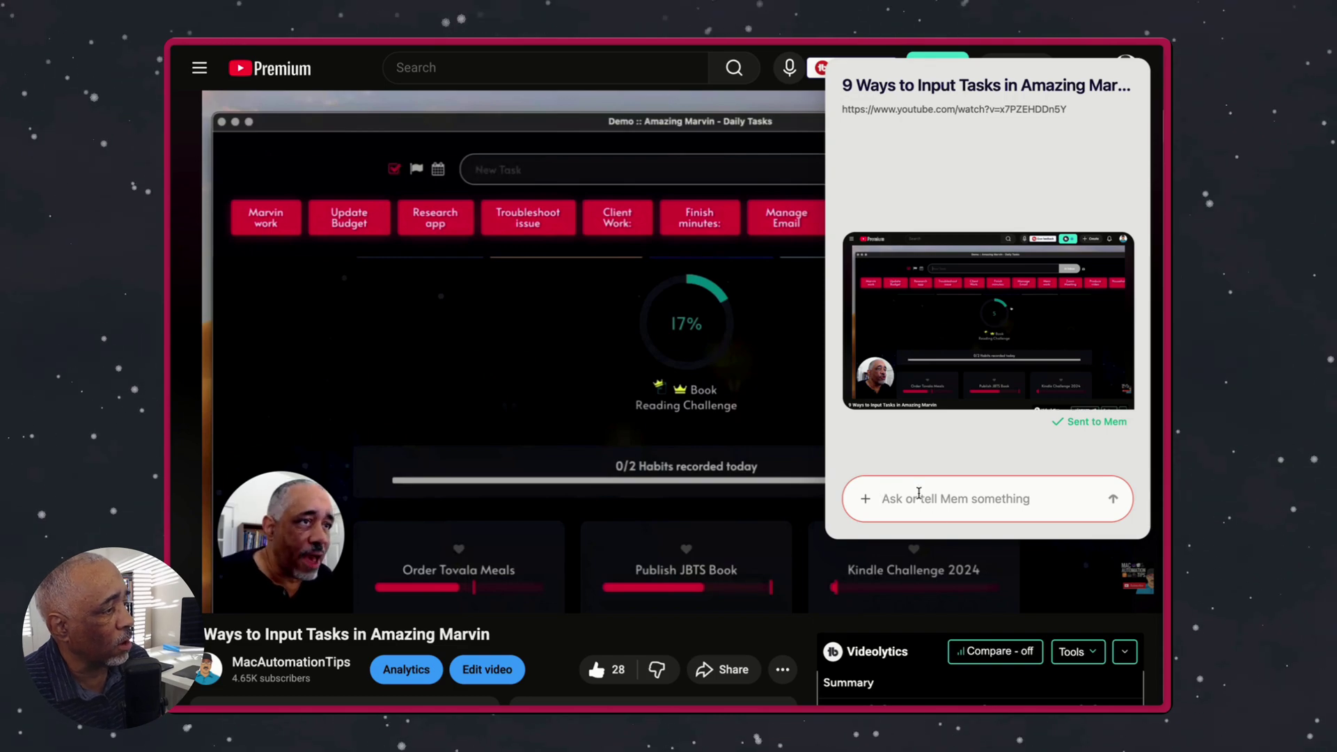
{"action": "scroll", "coordinate": [967, 442], "scroll_direction": "down", "scroll_amount": 3}
{"action": "scroll", "coordinate": [931, 487], "scroll_direction": "up", "scroll_amount": 3}
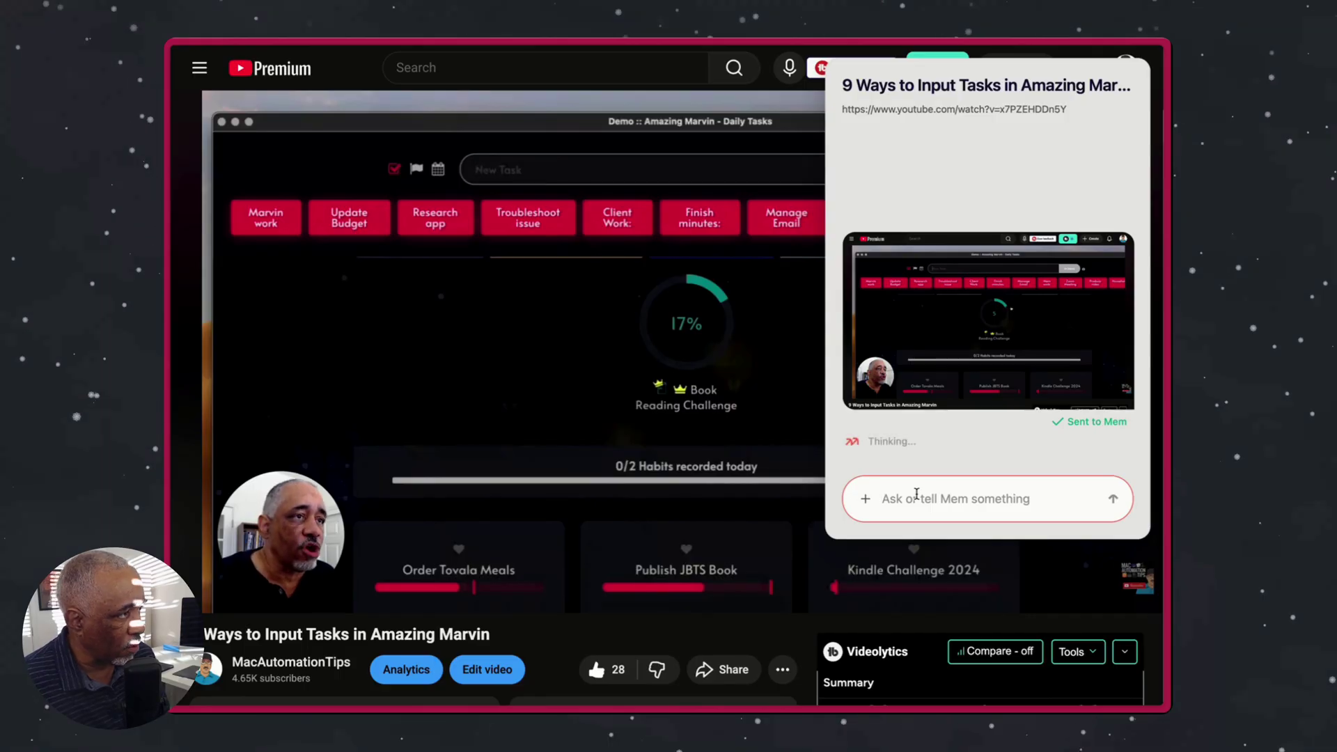
{"action": "type", "text": "c"}
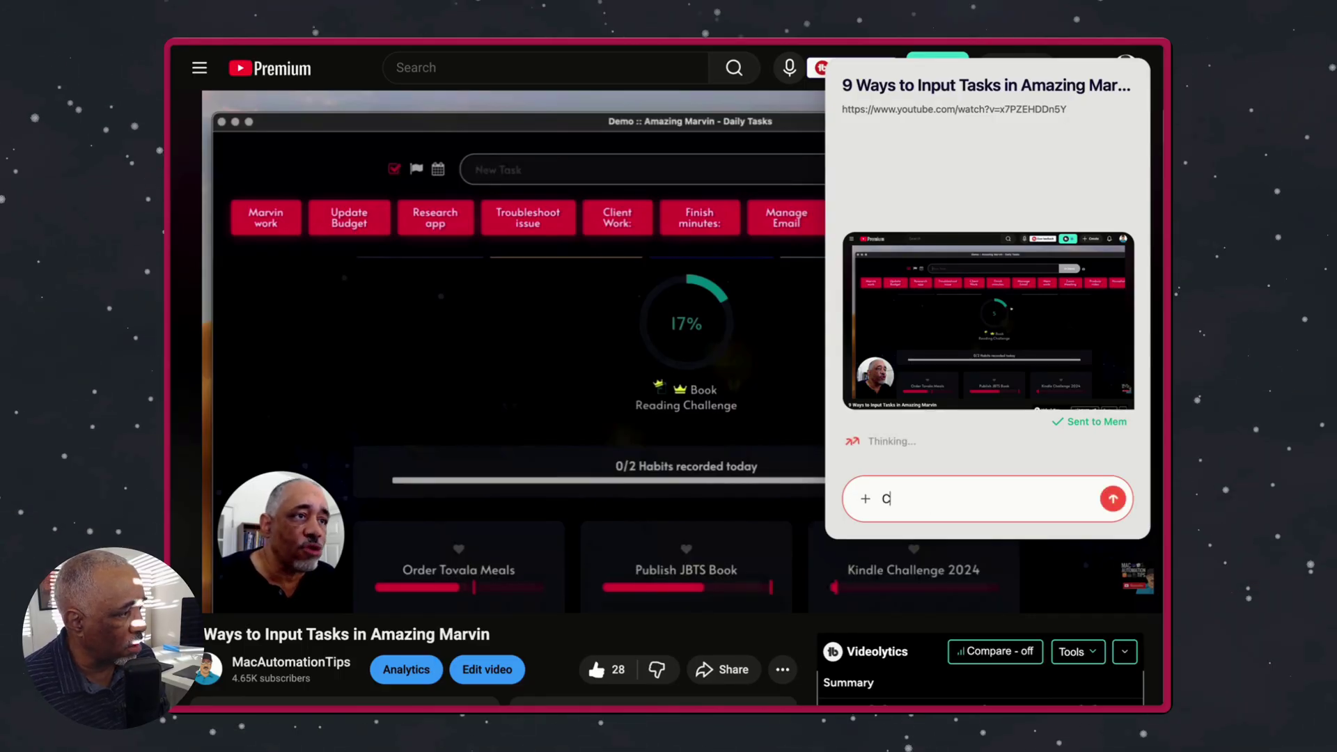
{"action": "key", "text": "BackSpace"}
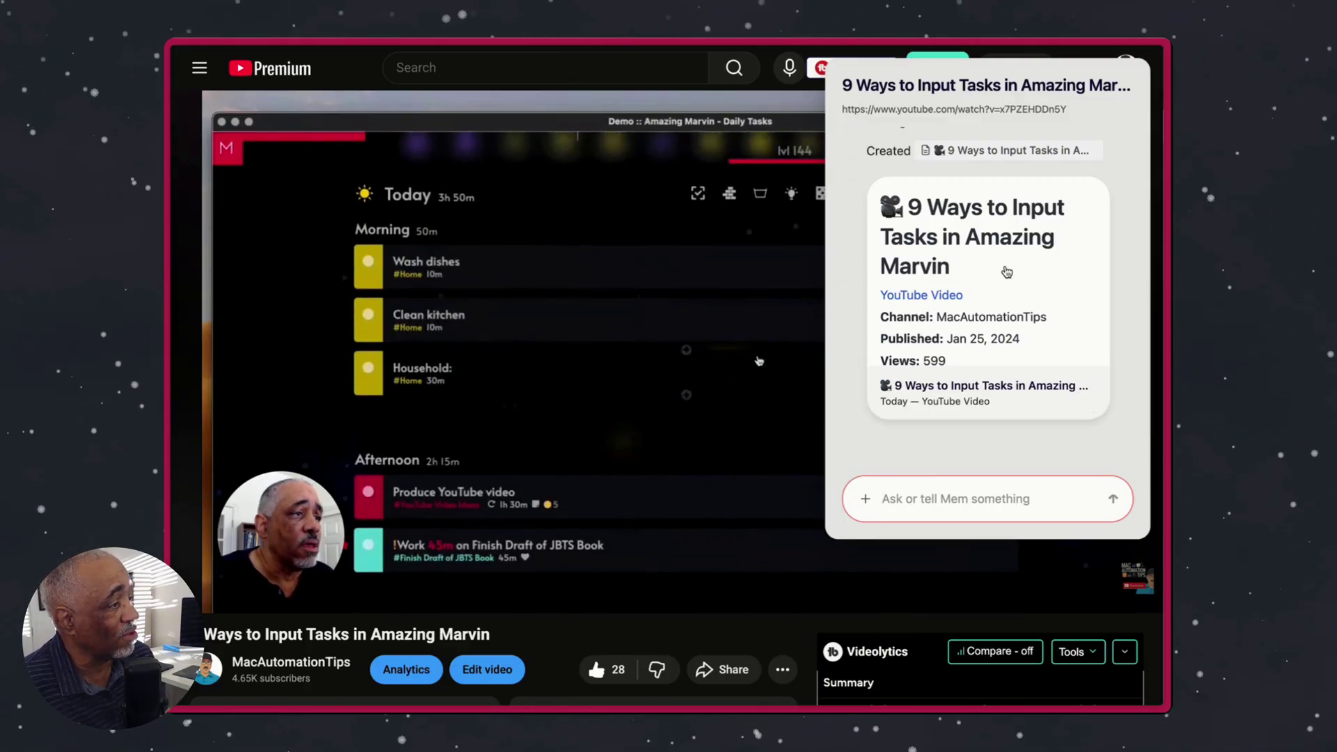
{"action": "scroll", "coordinate": [1009, 274], "scroll_direction": "up", "scroll_amount": 1}
{"action": "scroll", "coordinate": [1009, 274], "scroll_direction": "up", "scroll_amount": 1}
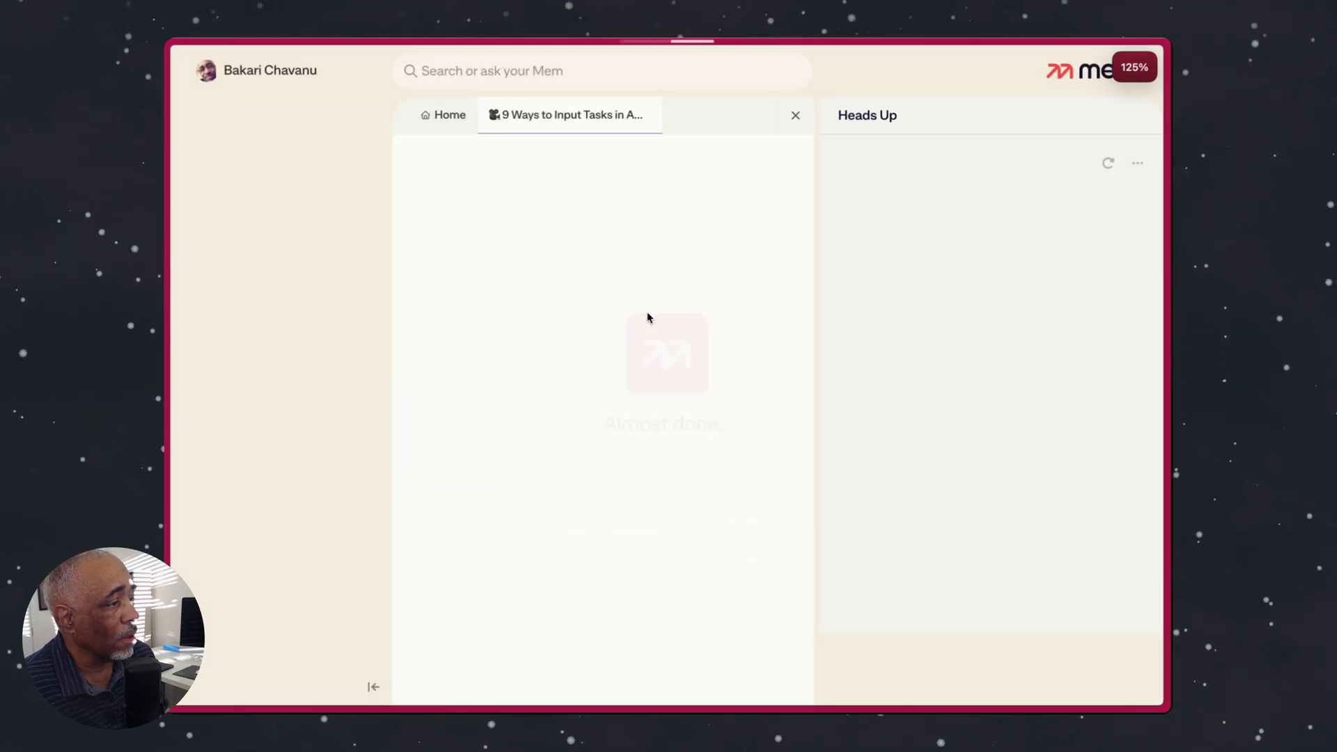
{"action": "scroll", "coordinate": [615, 251], "scroll_direction": "down", "scroll_amount": 5}
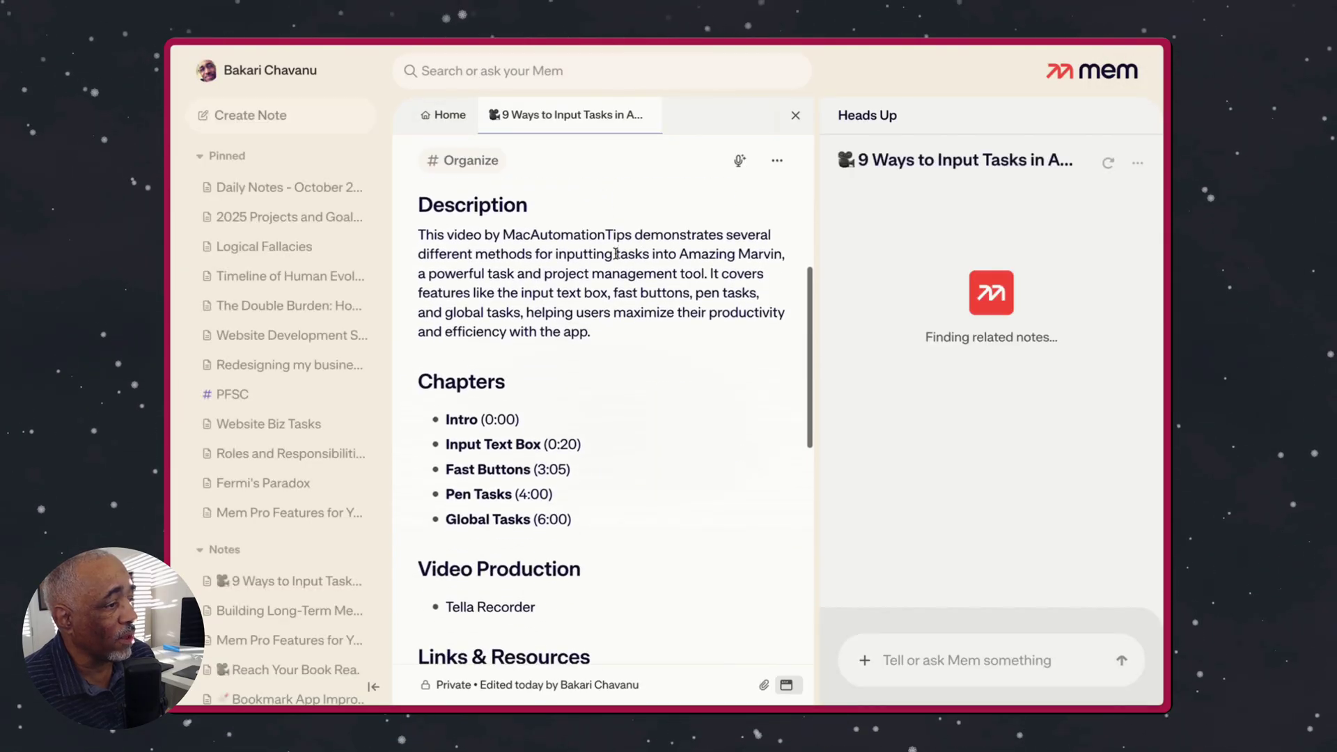
{"action": "scroll", "coordinate": [616, 253], "scroll_direction": "down", "scroll_amount": 8}
{"action": "scroll", "coordinate": [616, 254], "scroll_direction": "up", "scroll_amount": 5}
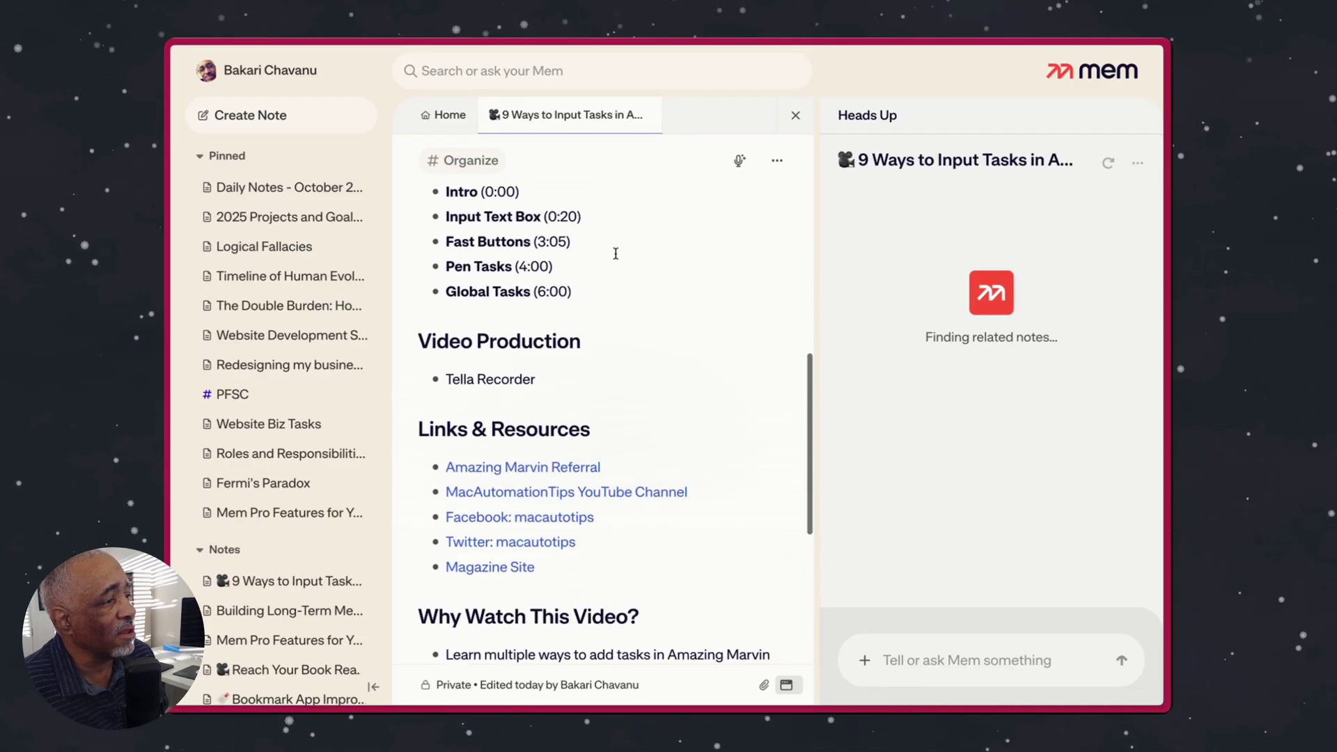
{"action": "scroll", "coordinate": [616, 254], "scroll_direction": "up", "scroll_amount": 6}
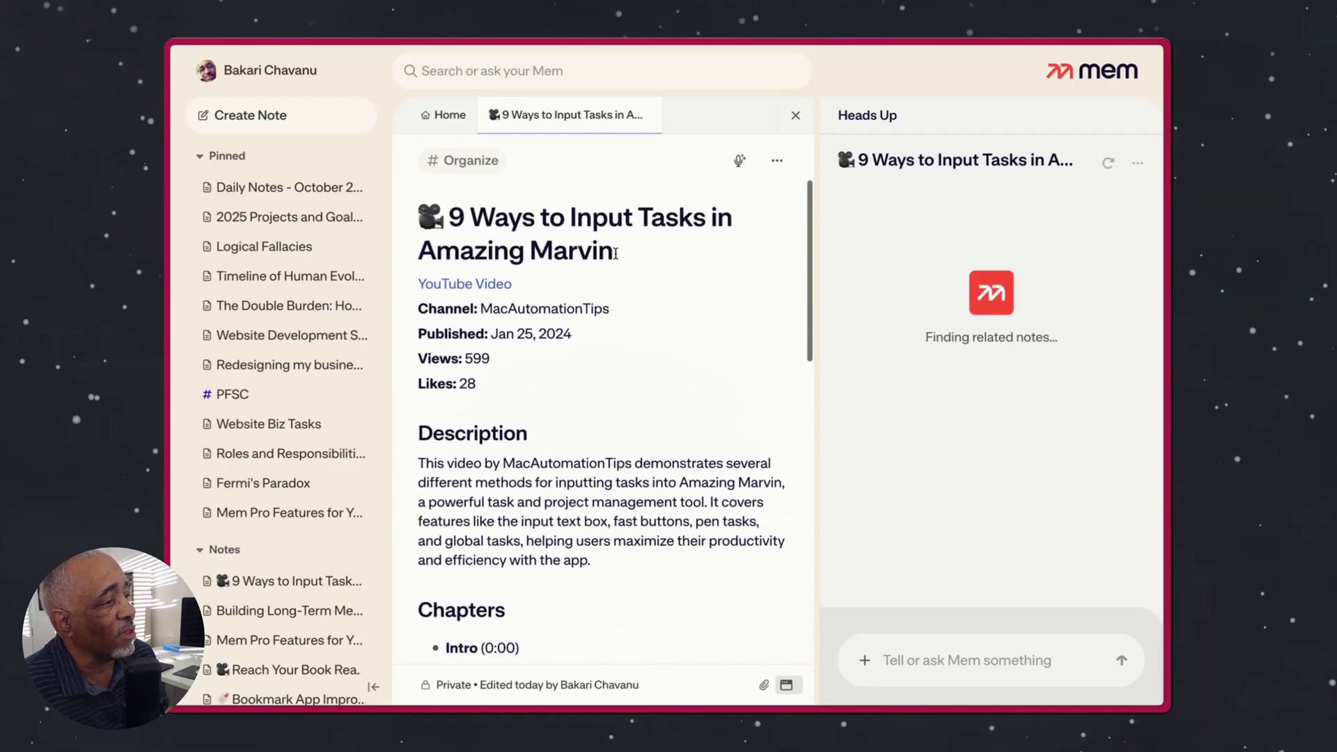
{"action": "scroll", "coordinate": [616, 253], "scroll_direction": "down", "scroll_amount": 5}
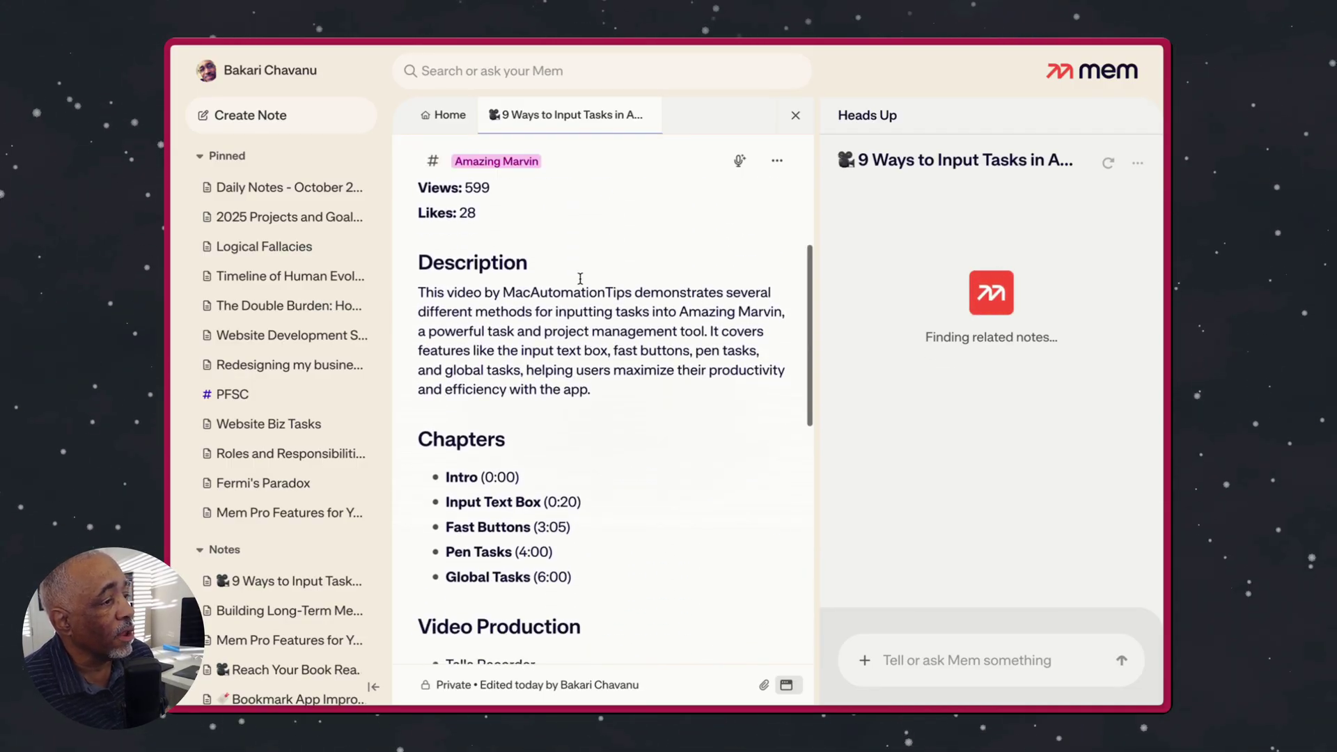
{"action": "scroll", "coordinate": [557, 271], "scroll_direction": "down", "scroll_amount": 1}
{"action": "scroll", "coordinate": [526, 261], "scroll_direction": "down", "scroll_amount": 1}
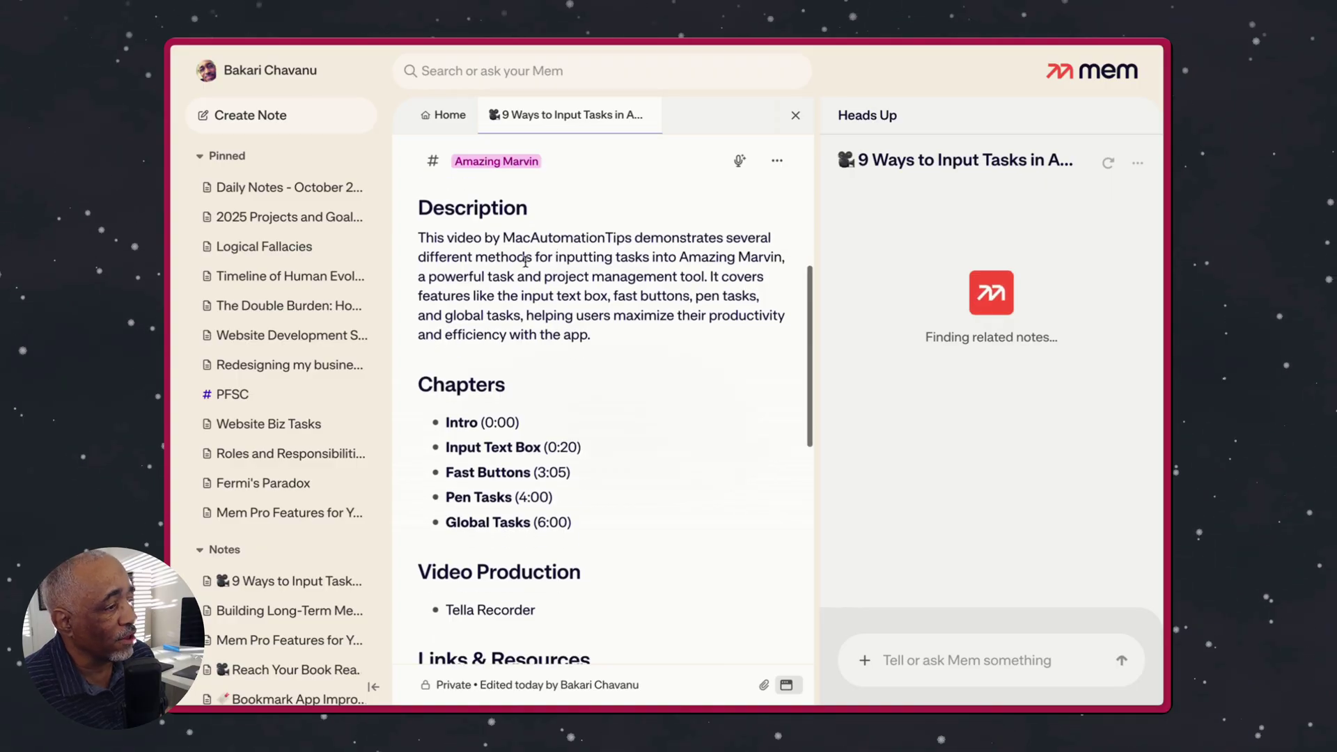
{"action": "scroll", "coordinate": [573, 397], "scroll_direction": "down", "scroll_amount": 4}
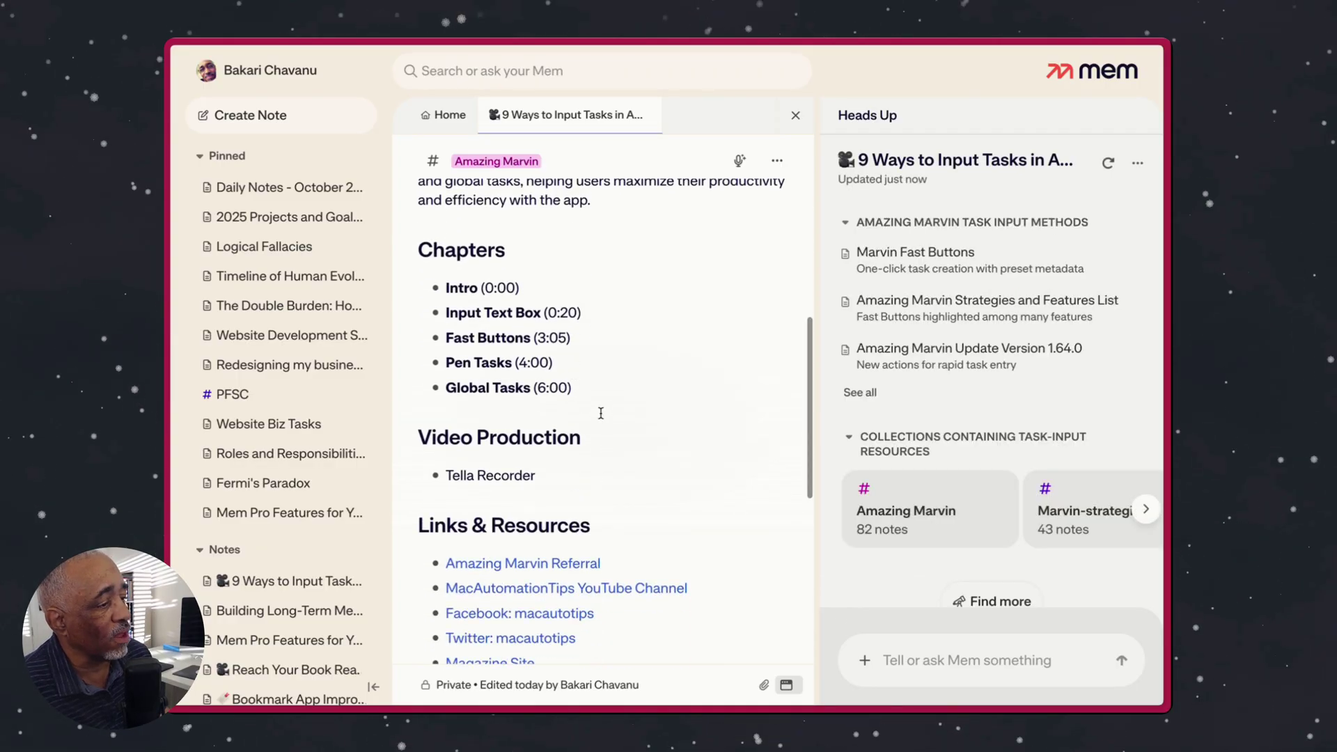
{"action": "scroll", "coordinate": [602, 413], "scroll_direction": "down", "scroll_amount": 3}
{"action": "scroll", "coordinate": [602, 411], "scroll_direction": "up", "scroll_amount": 4}
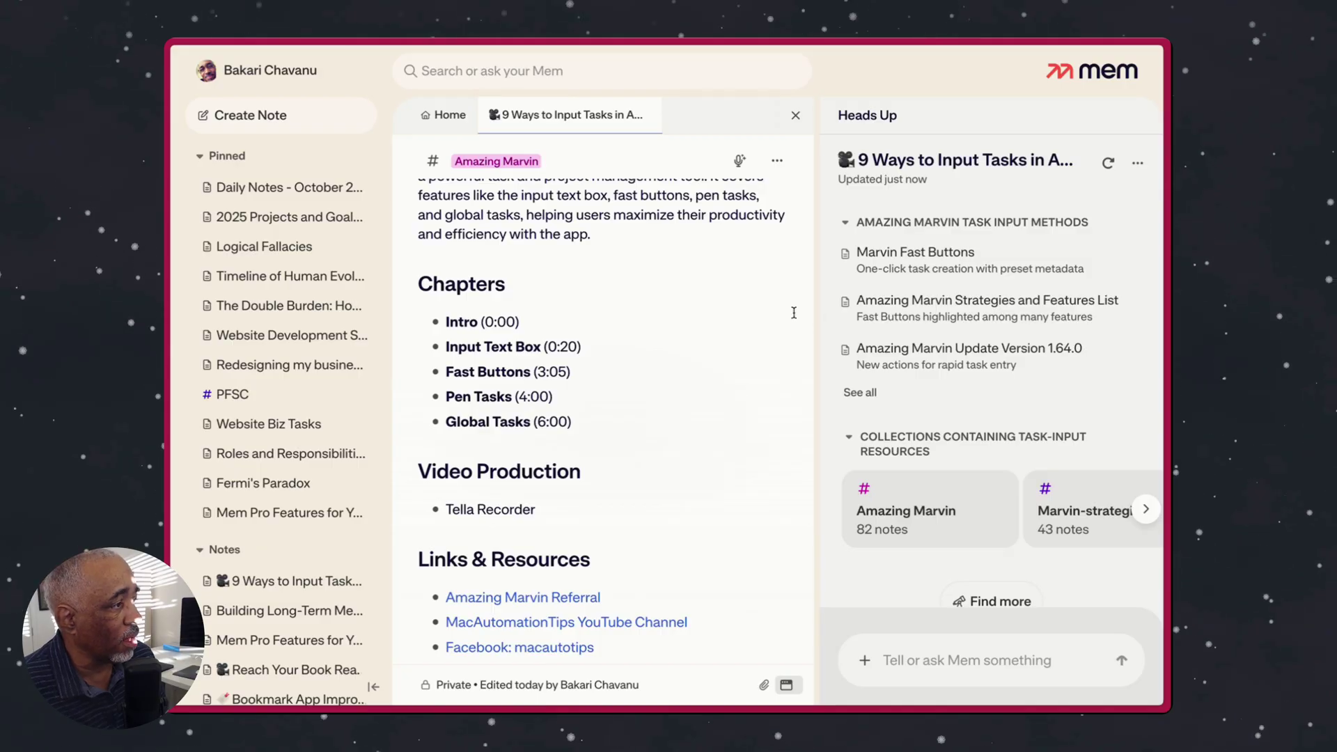
{"action": "scroll", "coordinate": [690, 323], "scroll_direction": "up", "scroll_amount": 8}
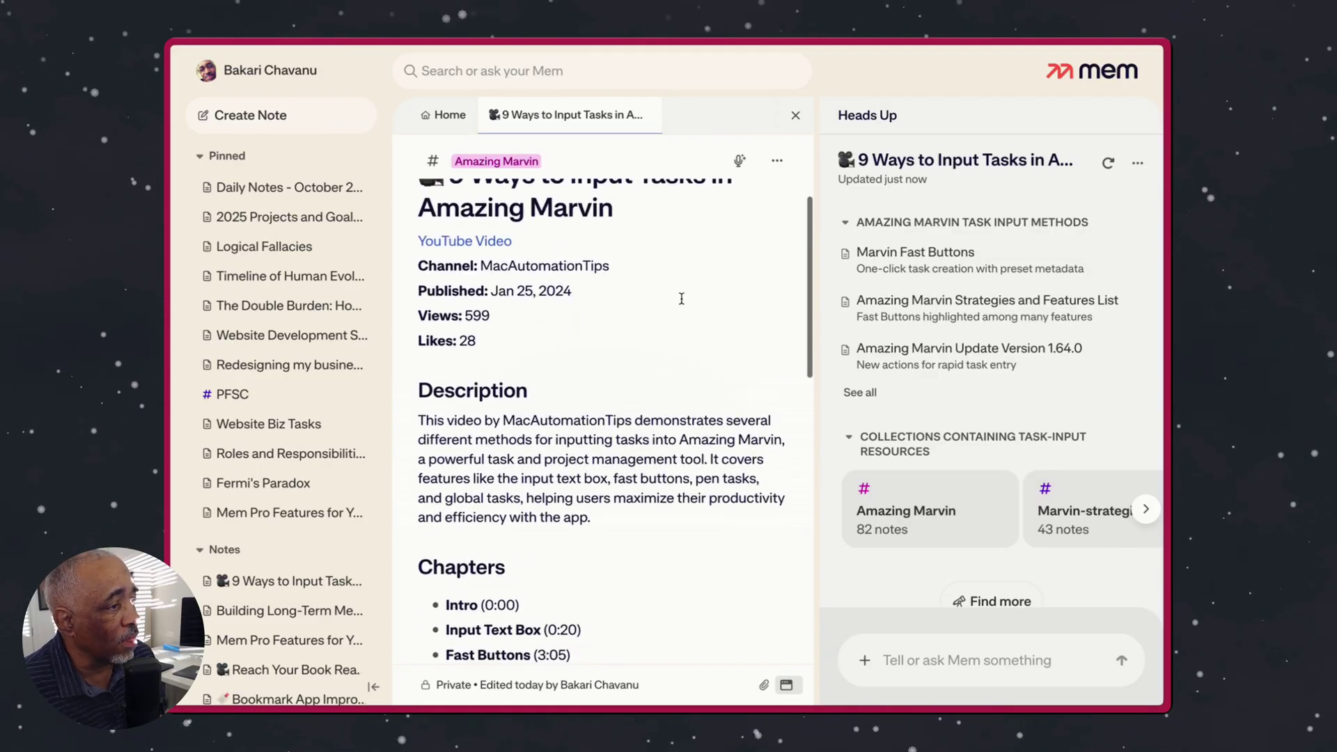
{"action": "scroll", "coordinate": [682, 299], "scroll_direction": "down", "scroll_amount": 9}
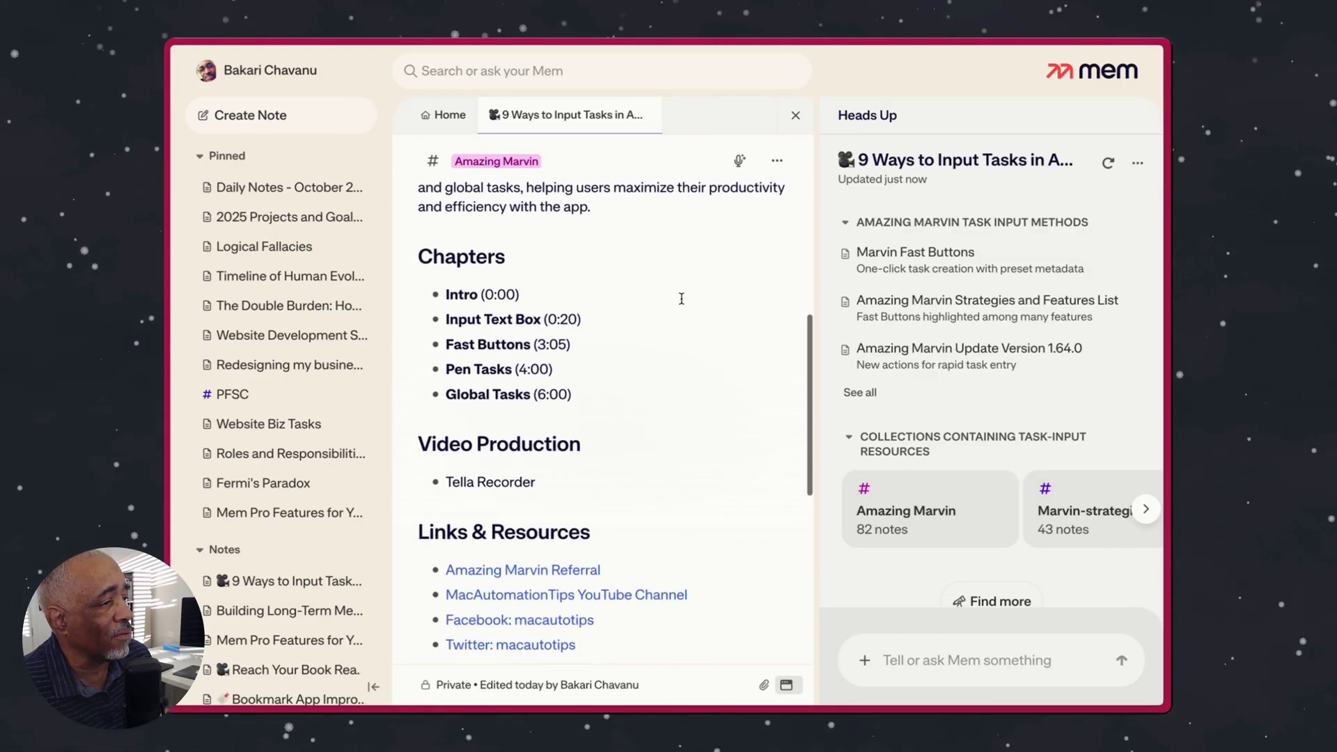
{"action": "scroll", "coordinate": [682, 298], "scroll_direction": "down", "scroll_amount": 8}
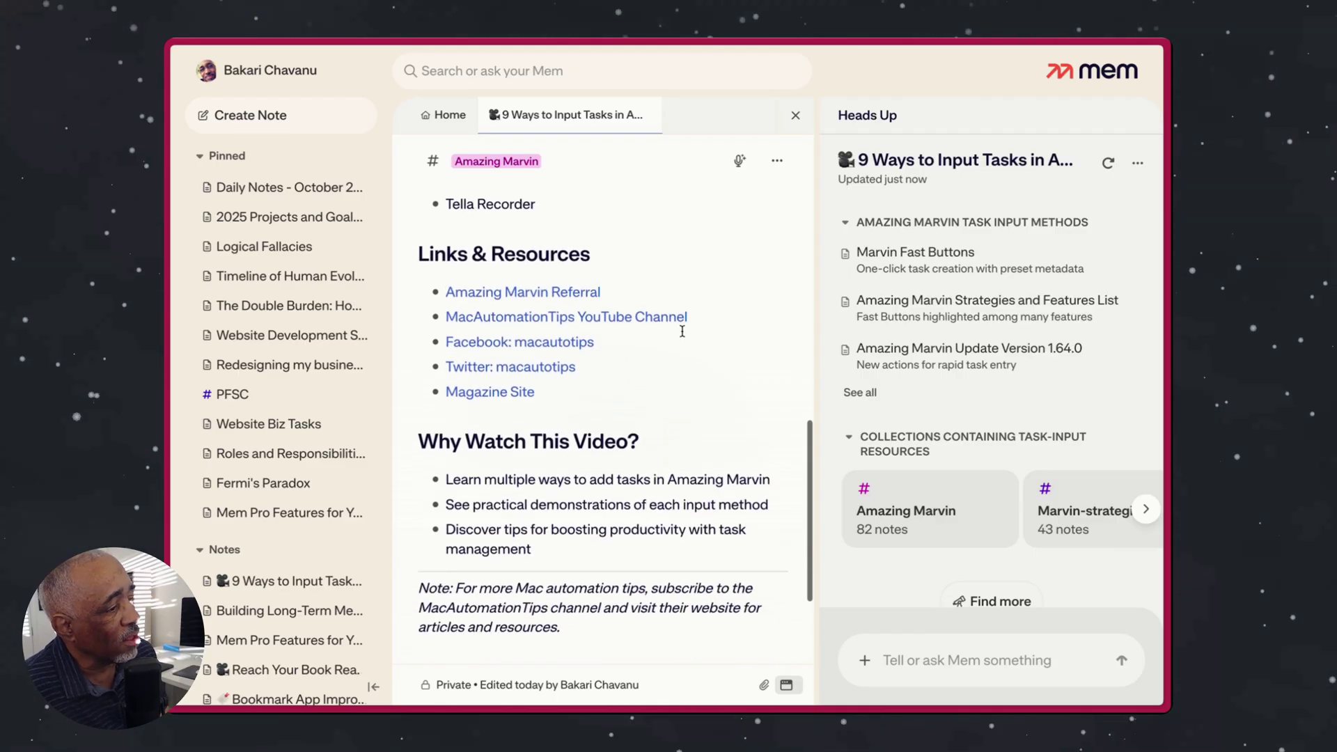
{"action": "scroll", "coordinate": [682, 331], "scroll_direction": "down", "scroll_amount": 5}
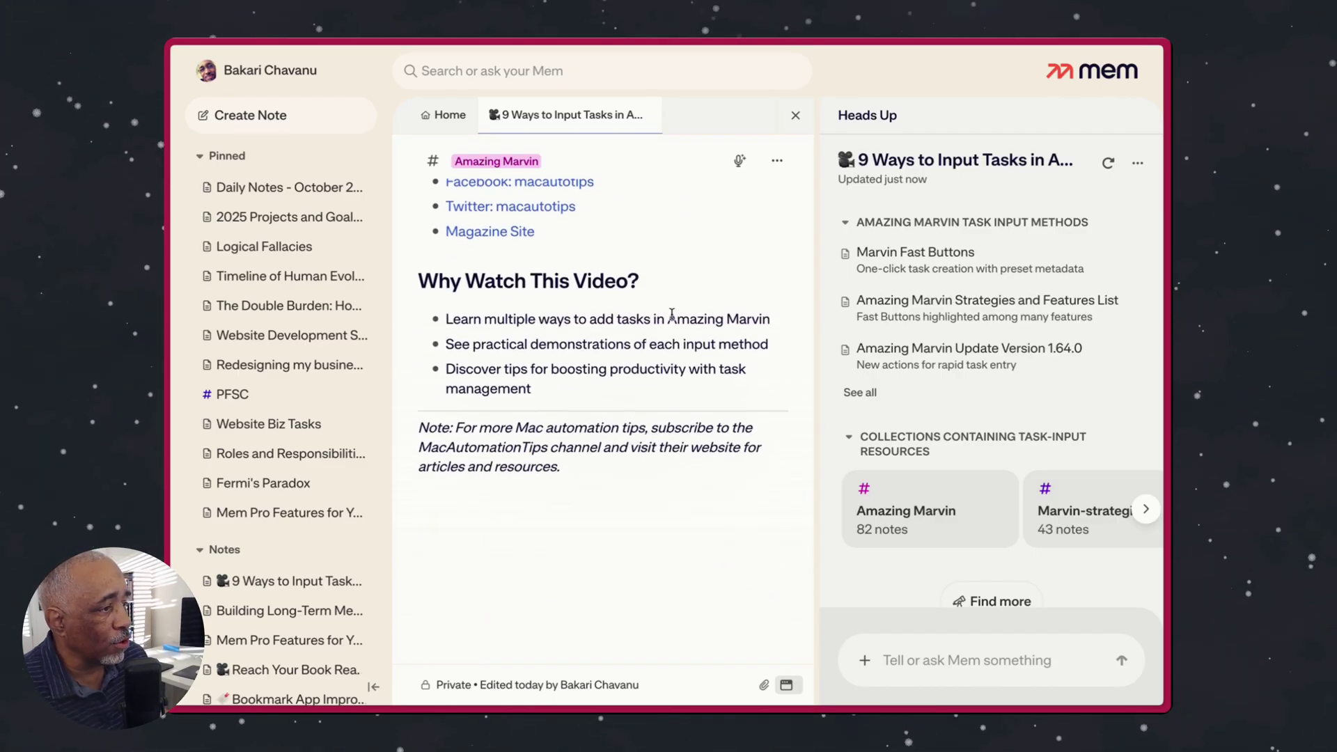
{"action": "scroll", "coordinate": [664, 388], "scroll_direction": "up", "scroll_amount": 1}
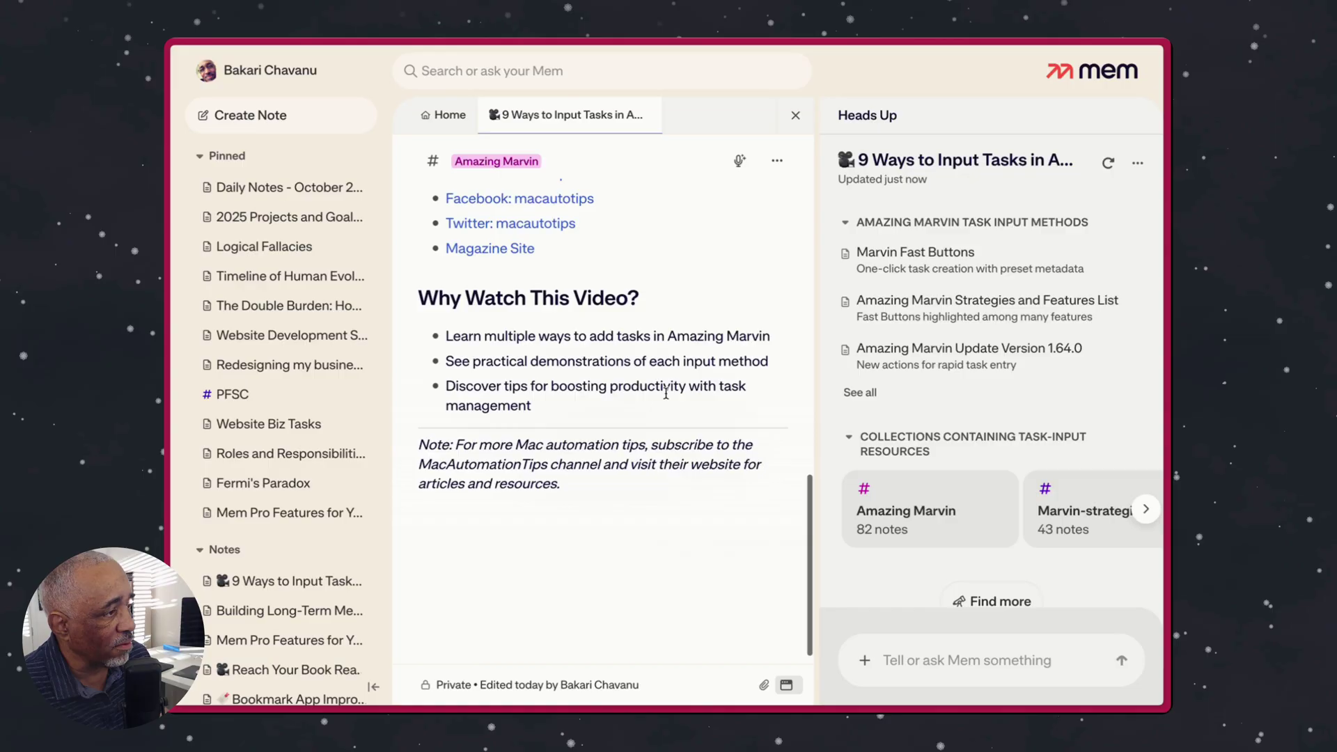
{"action": "scroll", "coordinate": [666, 395], "scroll_direction": "up", "scroll_amount": 19}
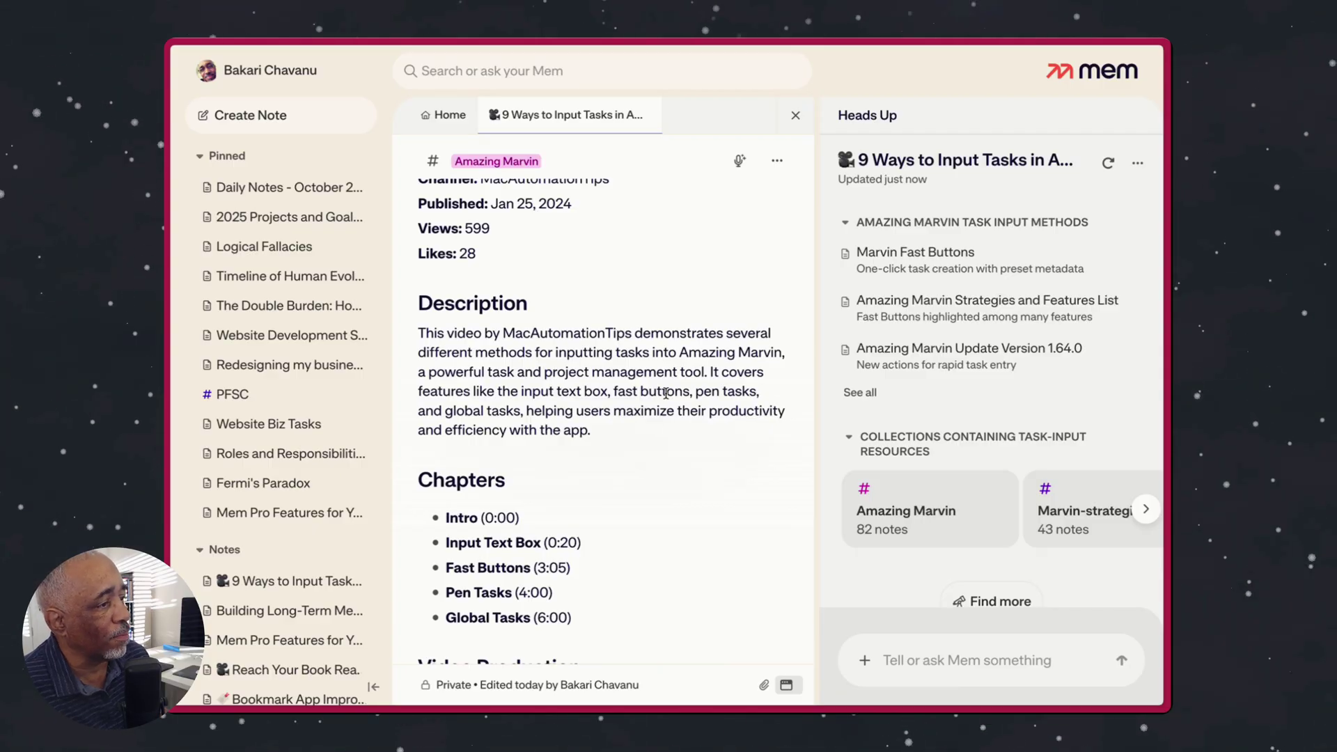
{"action": "scroll", "coordinate": [662, 380], "scroll_direction": "up", "scroll_amount": 3}
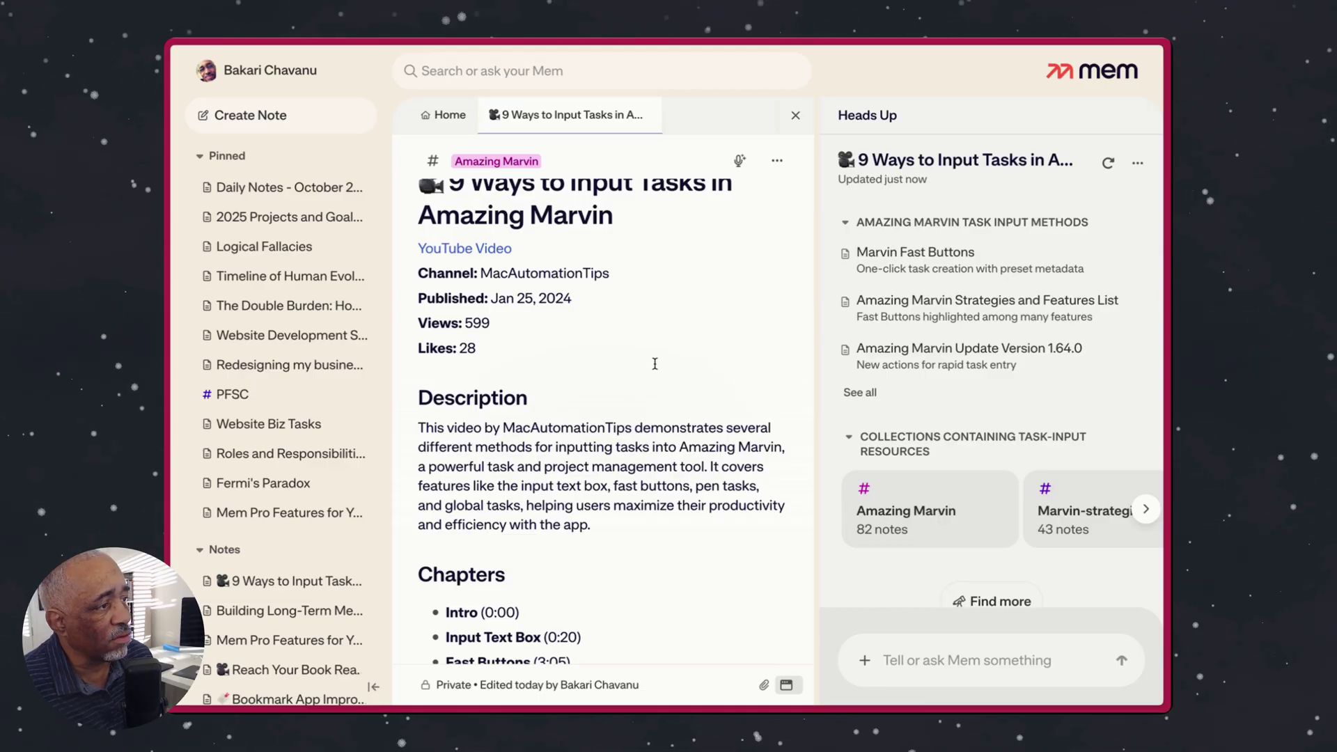
{"action": "scroll", "coordinate": [670, 312], "scroll_direction": "up", "scroll_amount": 1}
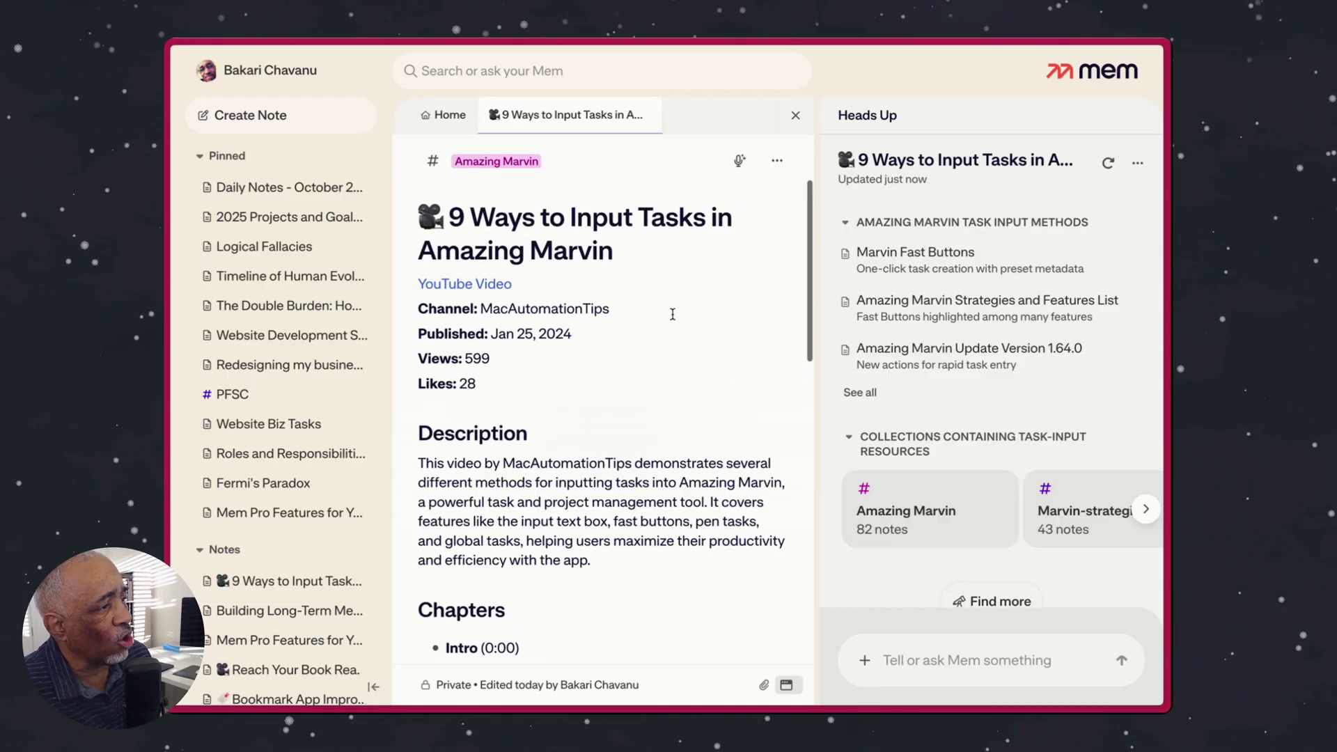
{"action": "scroll", "coordinate": [665, 261], "scroll_direction": "down", "scroll_amount": 2}
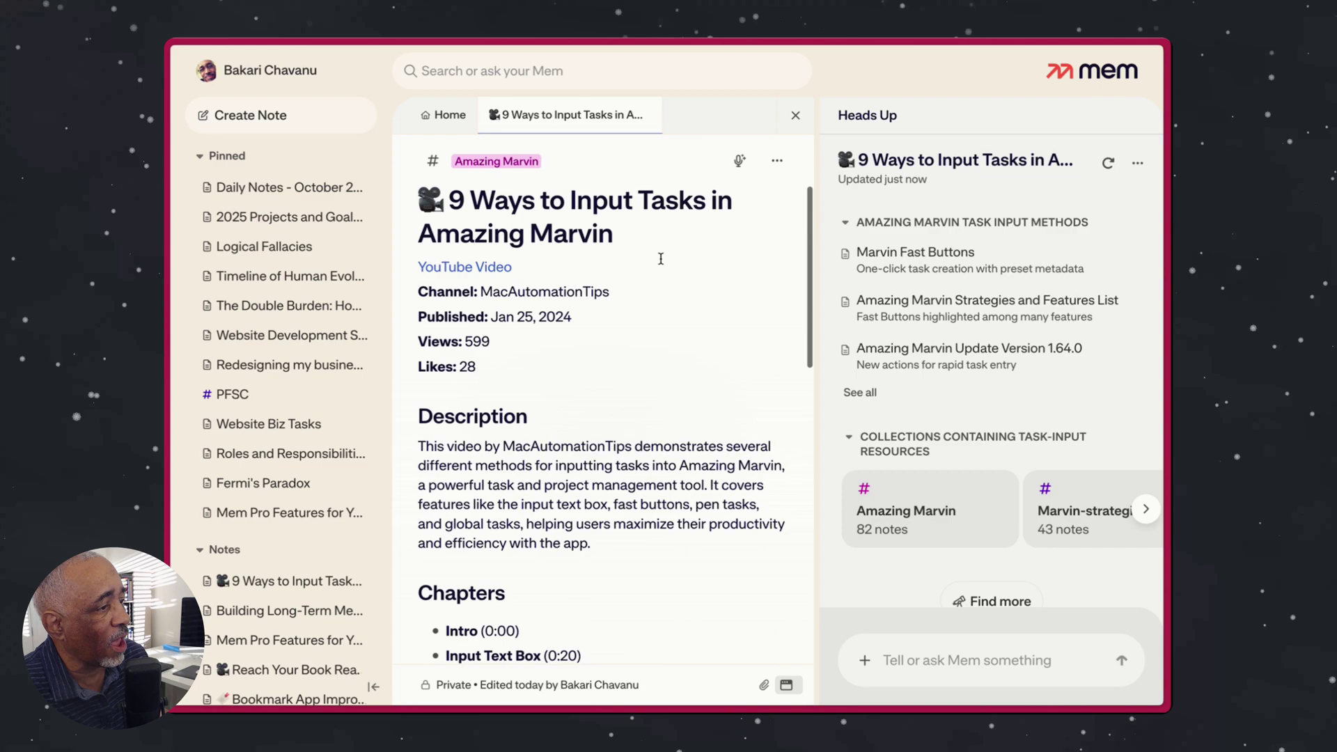
{"action": "scroll", "coordinate": [660, 259], "scroll_direction": "down", "scroll_amount": 6}
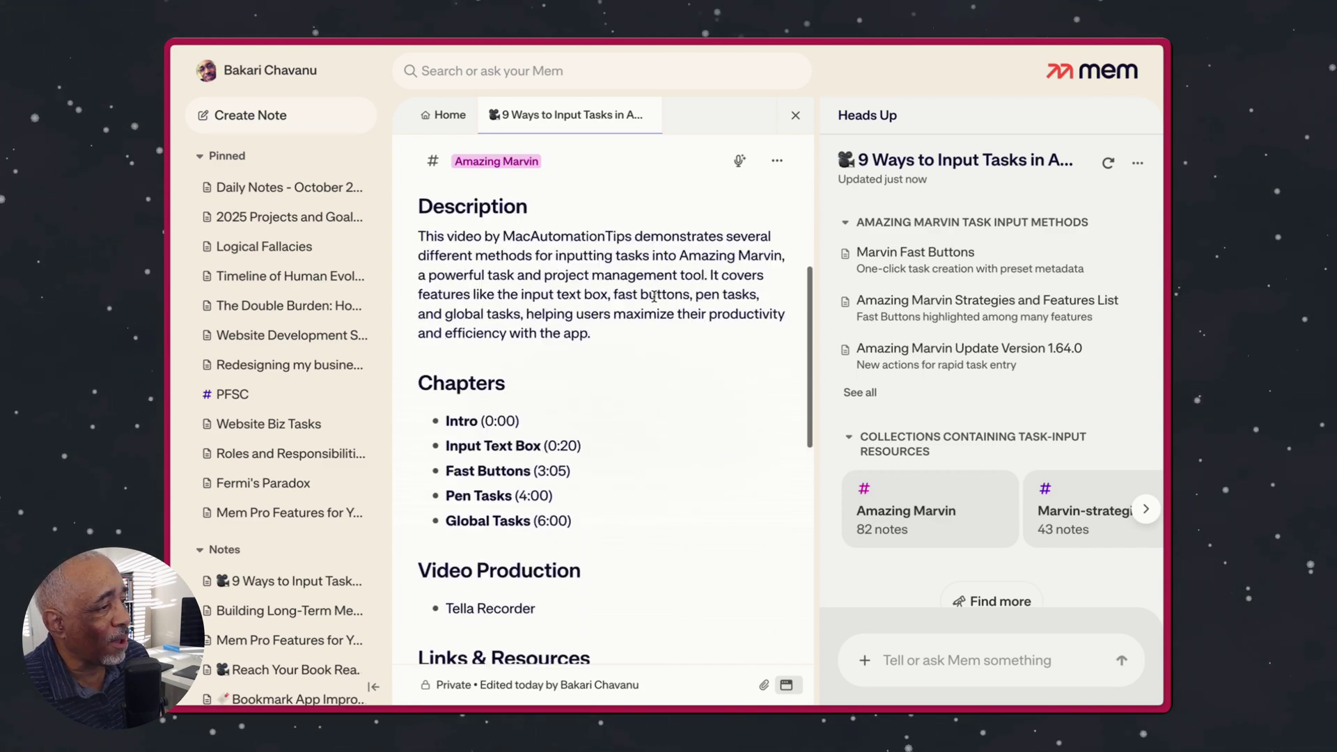
{"action": "scroll", "coordinate": [648, 292], "scroll_direction": "up", "scroll_amount": 2}
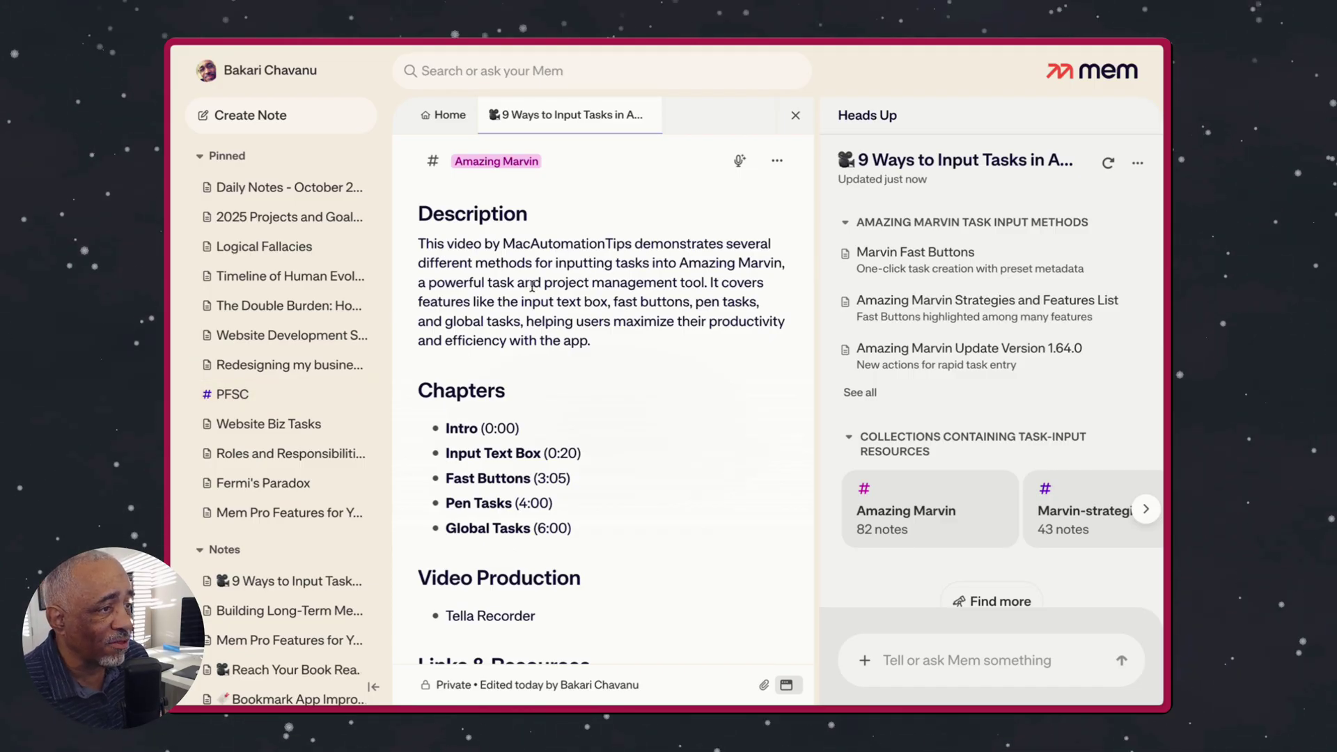
{"action": "scroll", "coordinate": [562, 272], "scroll_direction": "down", "scroll_amount": 1}
{"action": "mouse_move", "coordinate": [175, 324]}
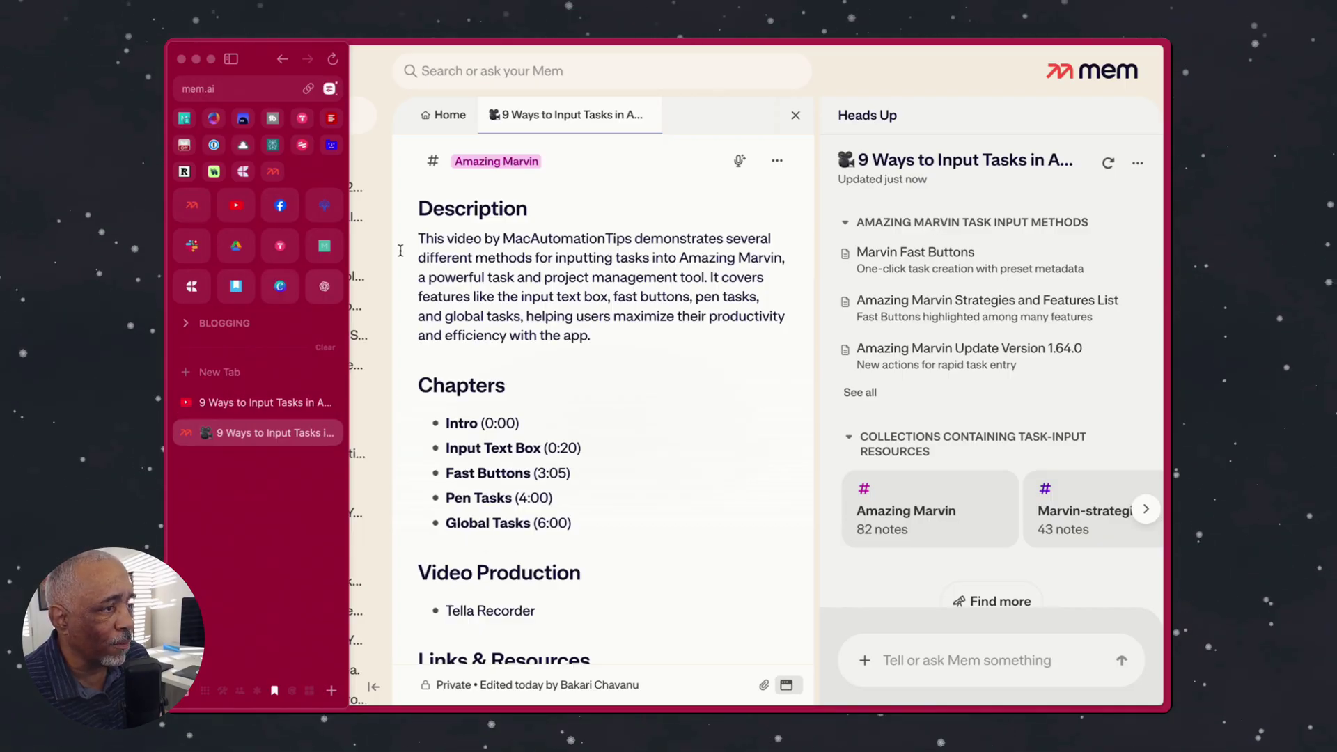
{"action": "scroll", "coordinate": [588, 278], "scroll_direction": "up", "scroll_amount": 3}
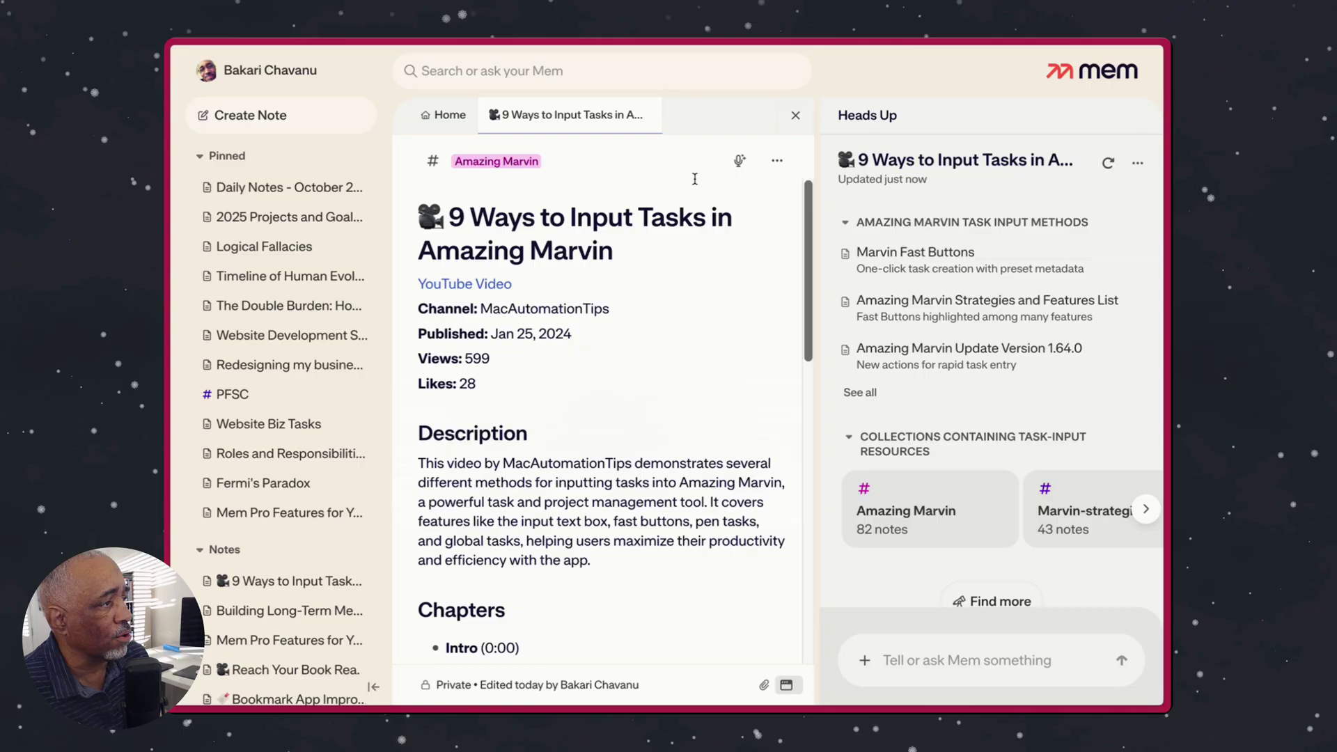
View the summary note's Magic and Note Actions menu, then switch to Building Long-Term Memory and Recall
{"action": "left_click", "coordinate": [776, 162]}
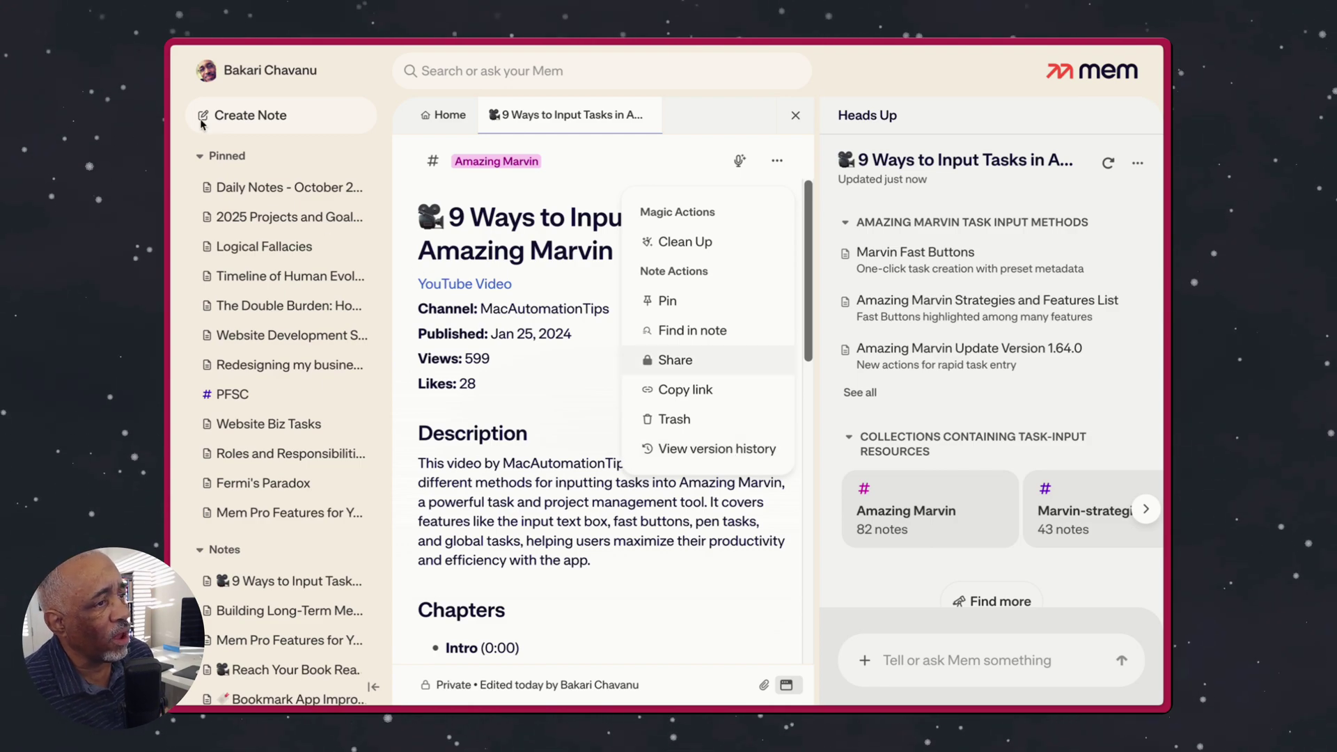
{"action": "mouse_move", "coordinate": [176, 160]}
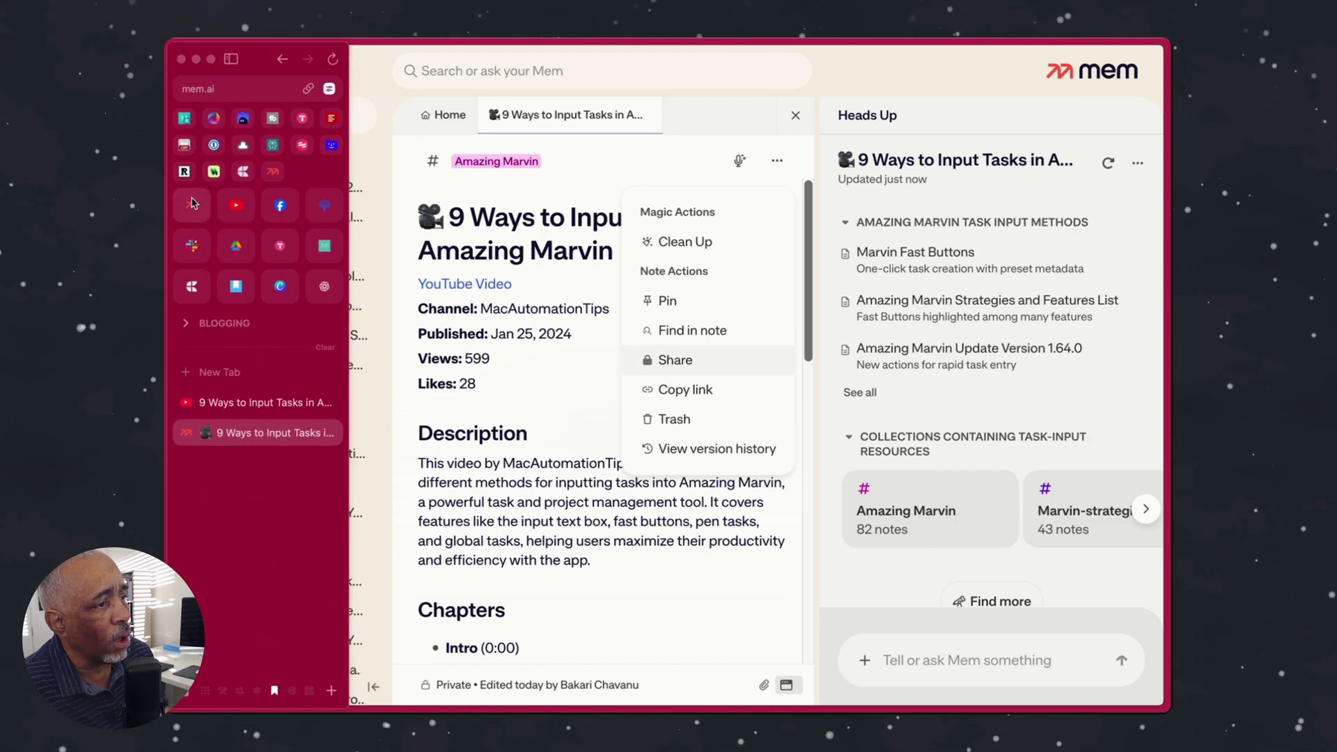
{"action": "left_click", "coordinate": [193, 204]}
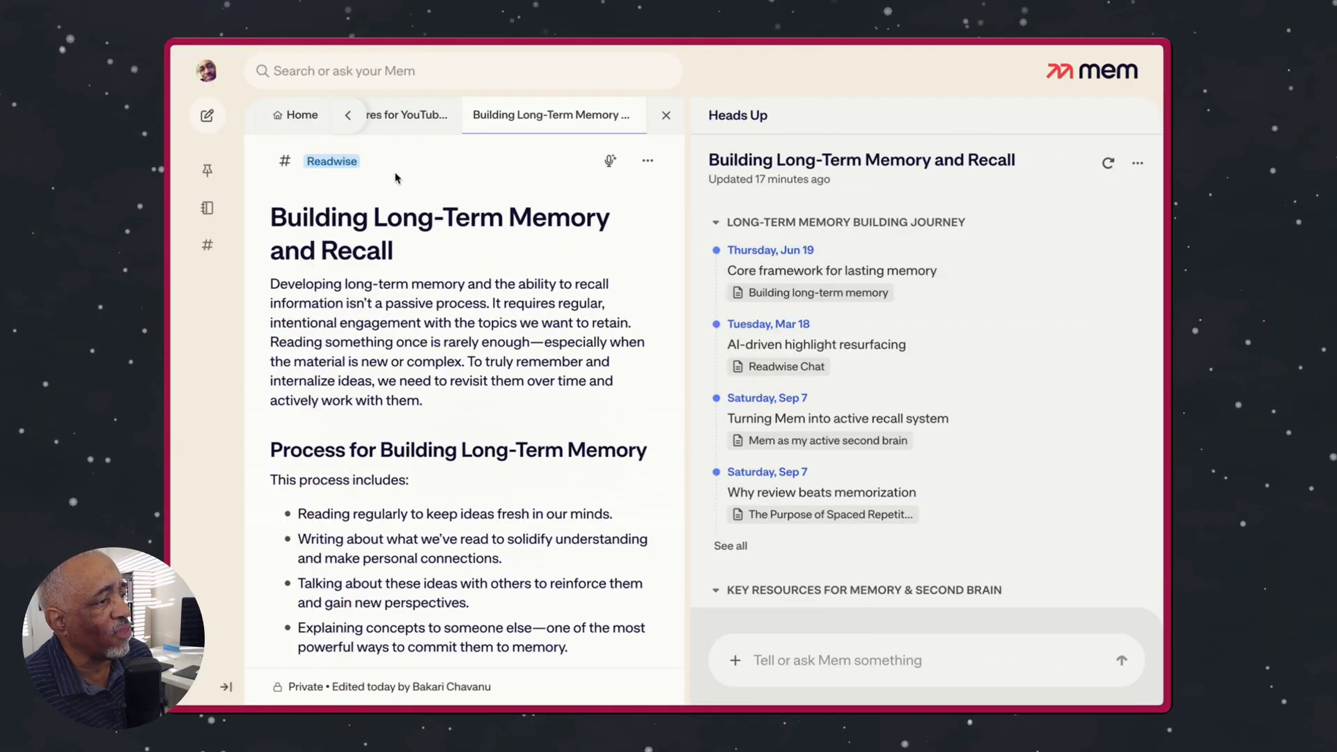
Open the Mem Pro Features for YouTube Video note and scroll through its feature list and requests
{"action": "left_click", "coordinate": [392, 115]}
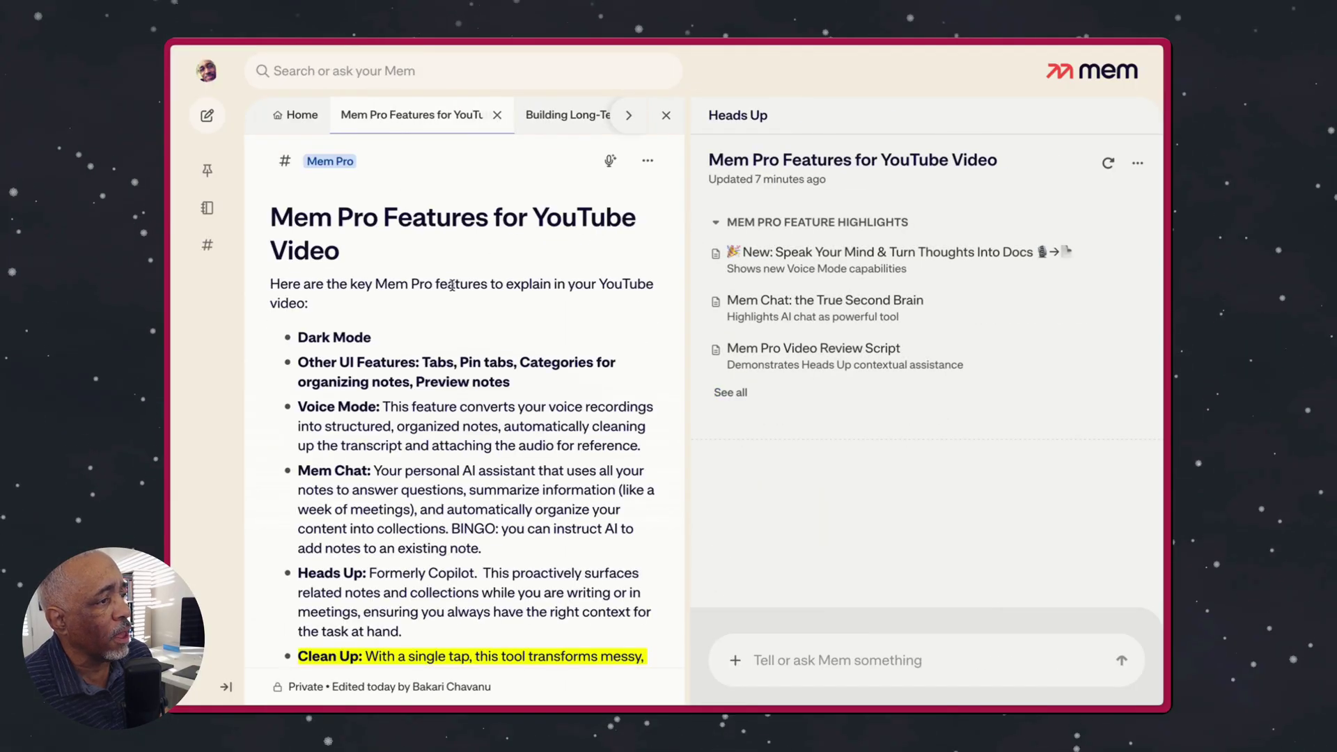
{"action": "scroll", "coordinate": [481, 333], "scroll_direction": "down", "scroll_amount": 3}
{"action": "scroll", "coordinate": [481, 332], "scroll_direction": "down", "scroll_amount": 3}
{"action": "scroll", "coordinate": [481, 332], "scroll_direction": "up", "scroll_amount": 3}
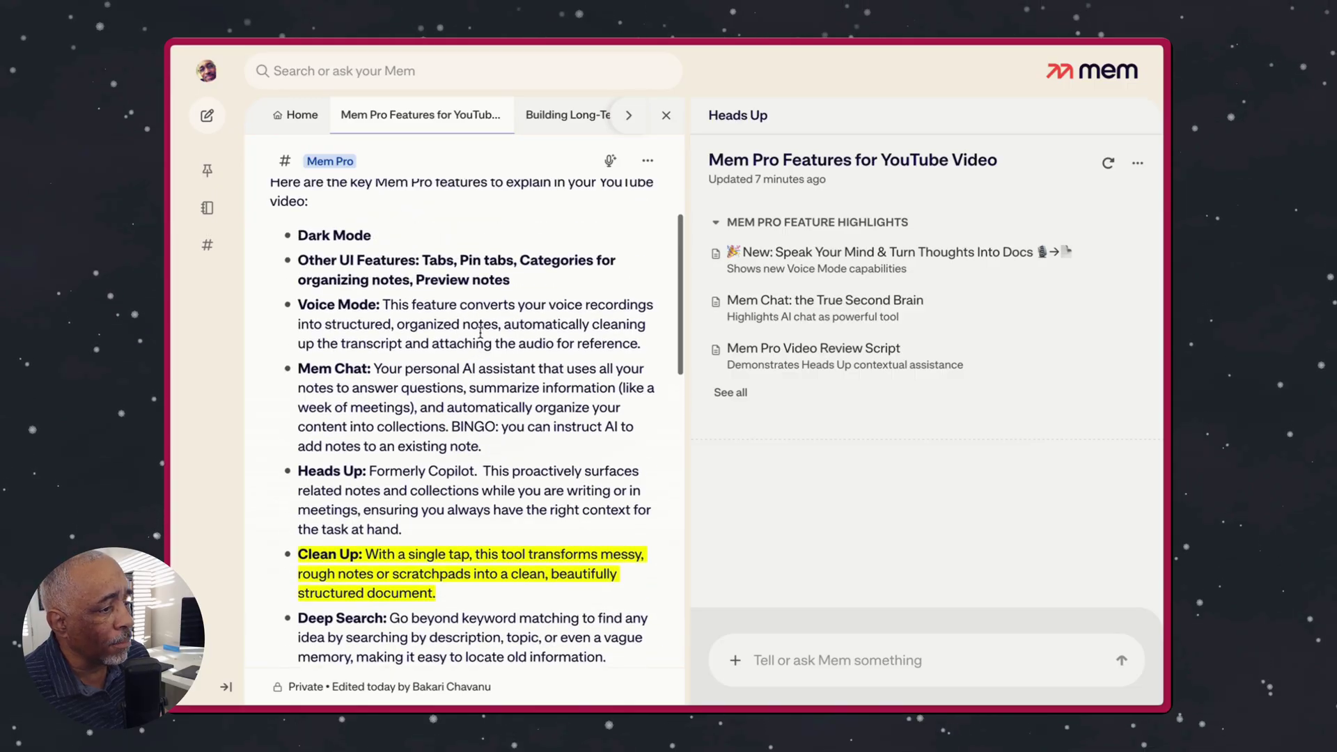
{"action": "scroll", "coordinate": [481, 332], "scroll_direction": "down", "scroll_amount": 3}
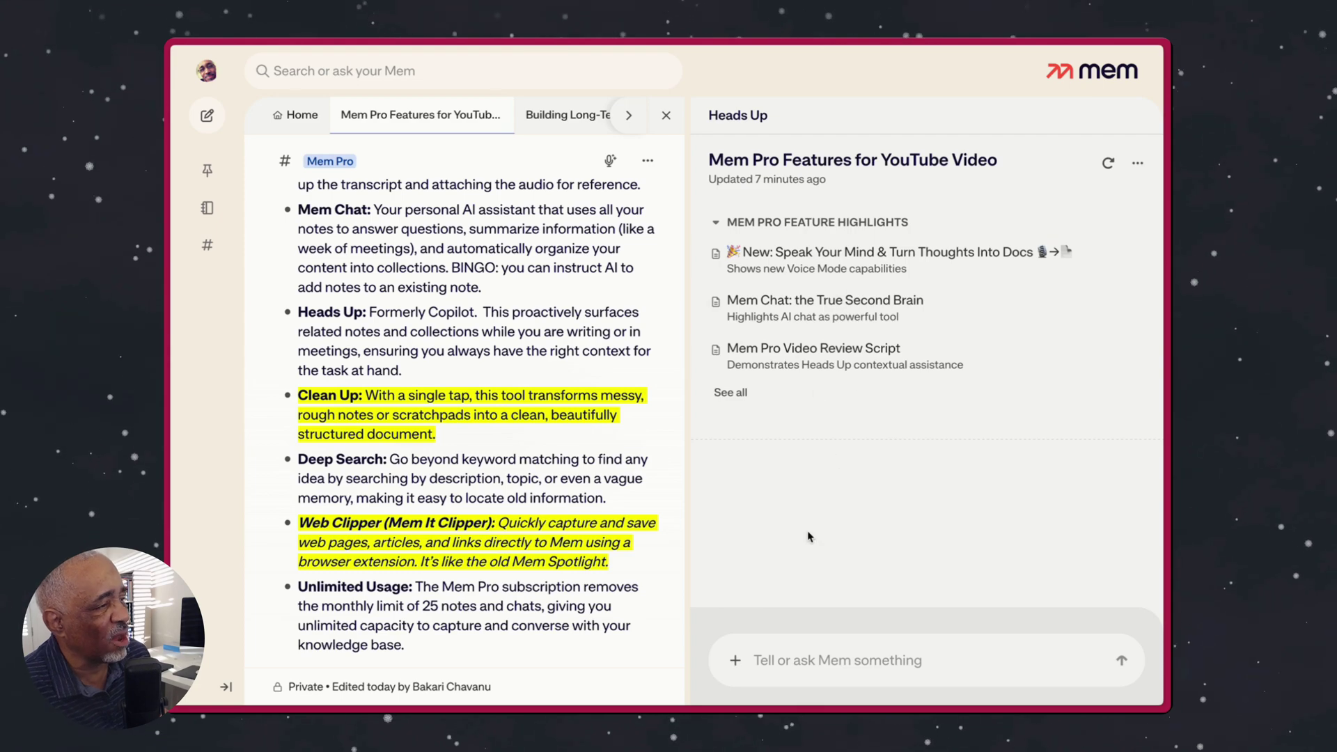
{"action": "mouse_move", "coordinate": [766, 373]}
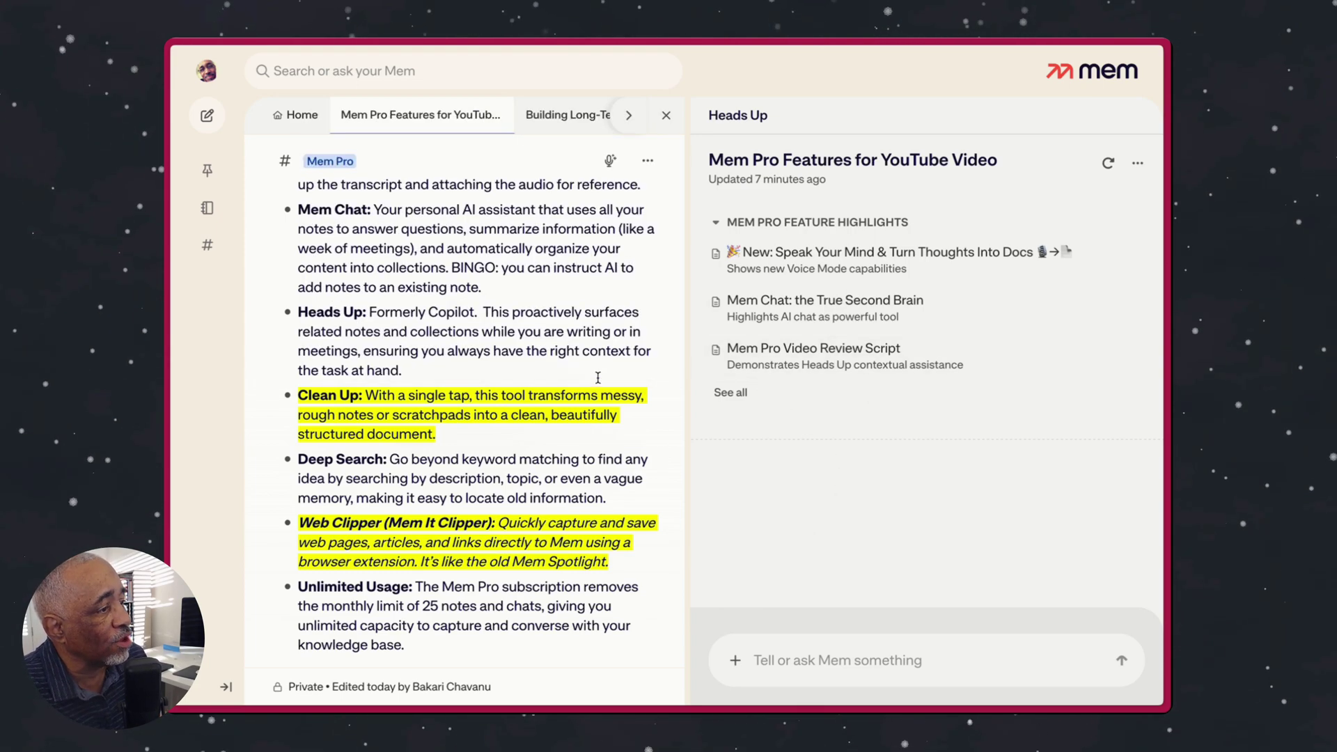
{"action": "scroll", "coordinate": [597, 378], "scroll_direction": "down", "scroll_amount": 2}
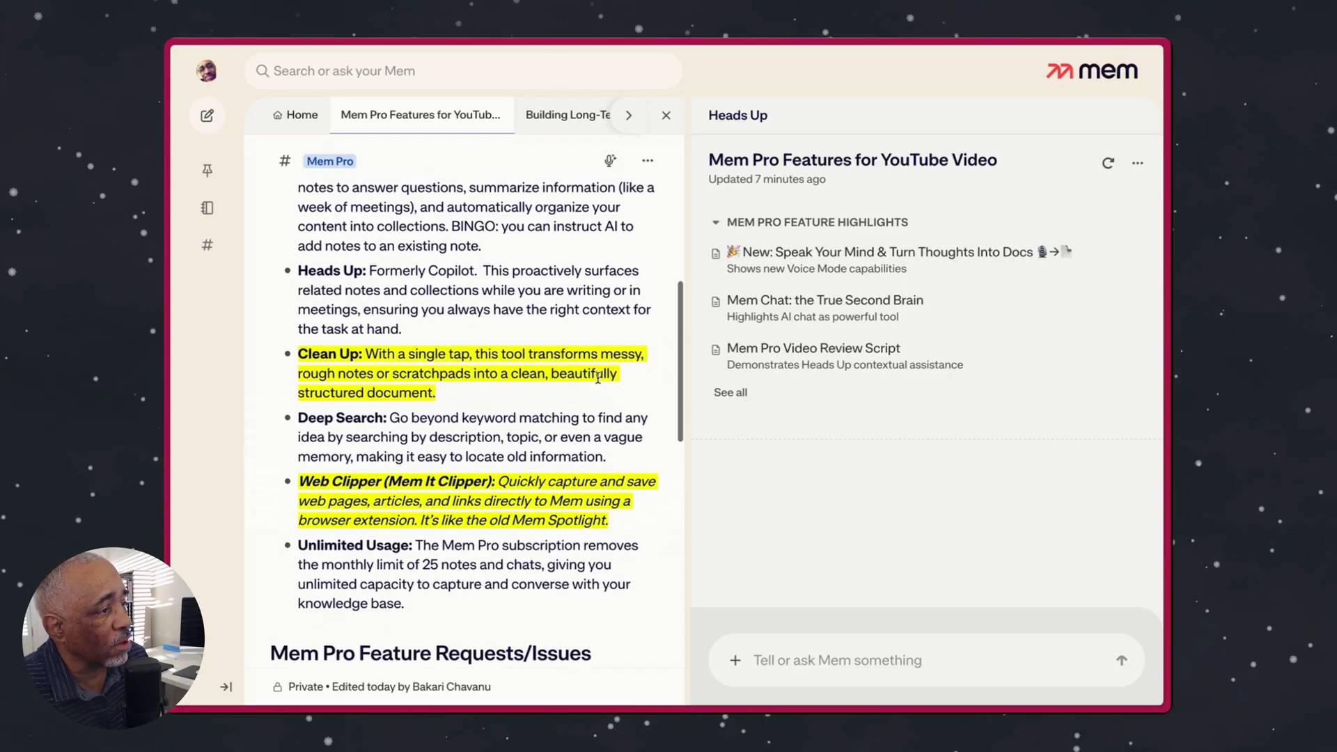
{"action": "scroll", "coordinate": [597, 378], "scroll_direction": "down", "scroll_amount": 5}
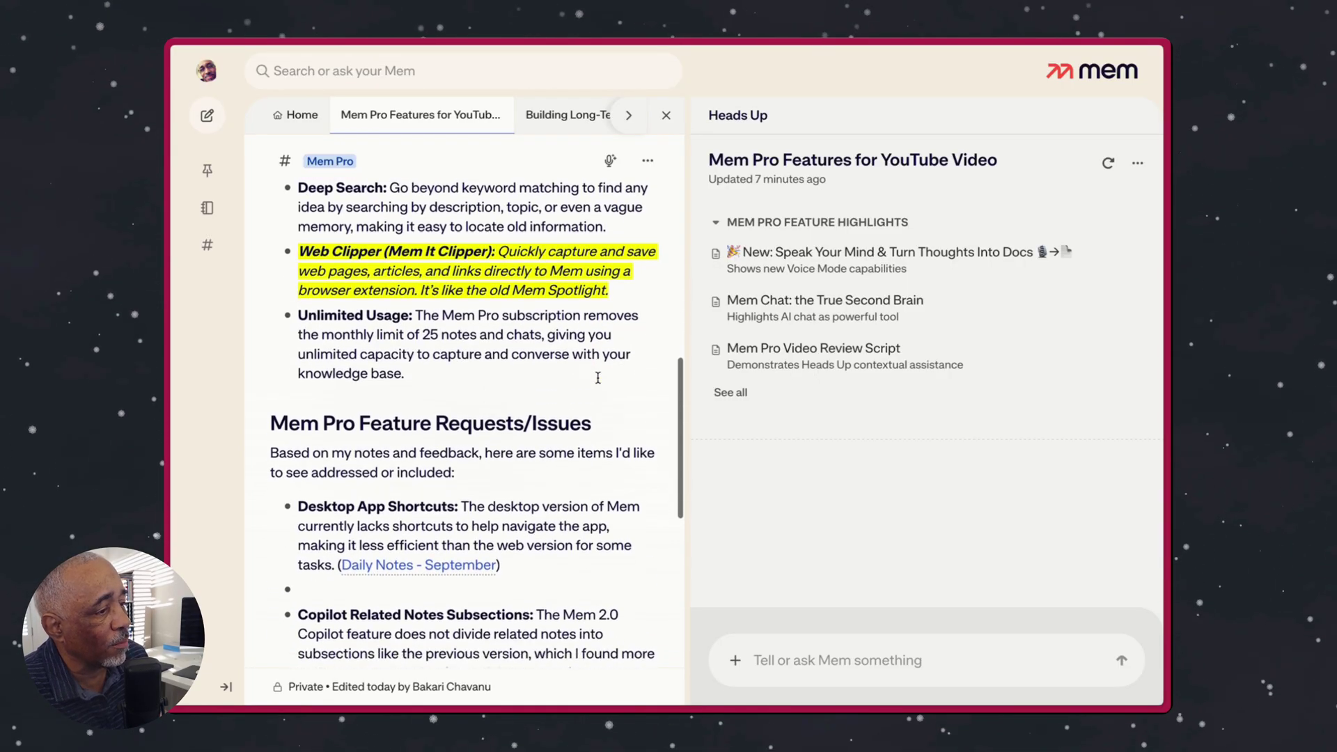
{"action": "scroll", "coordinate": [597, 378], "scroll_direction": "up", "scroll_amount": 1}
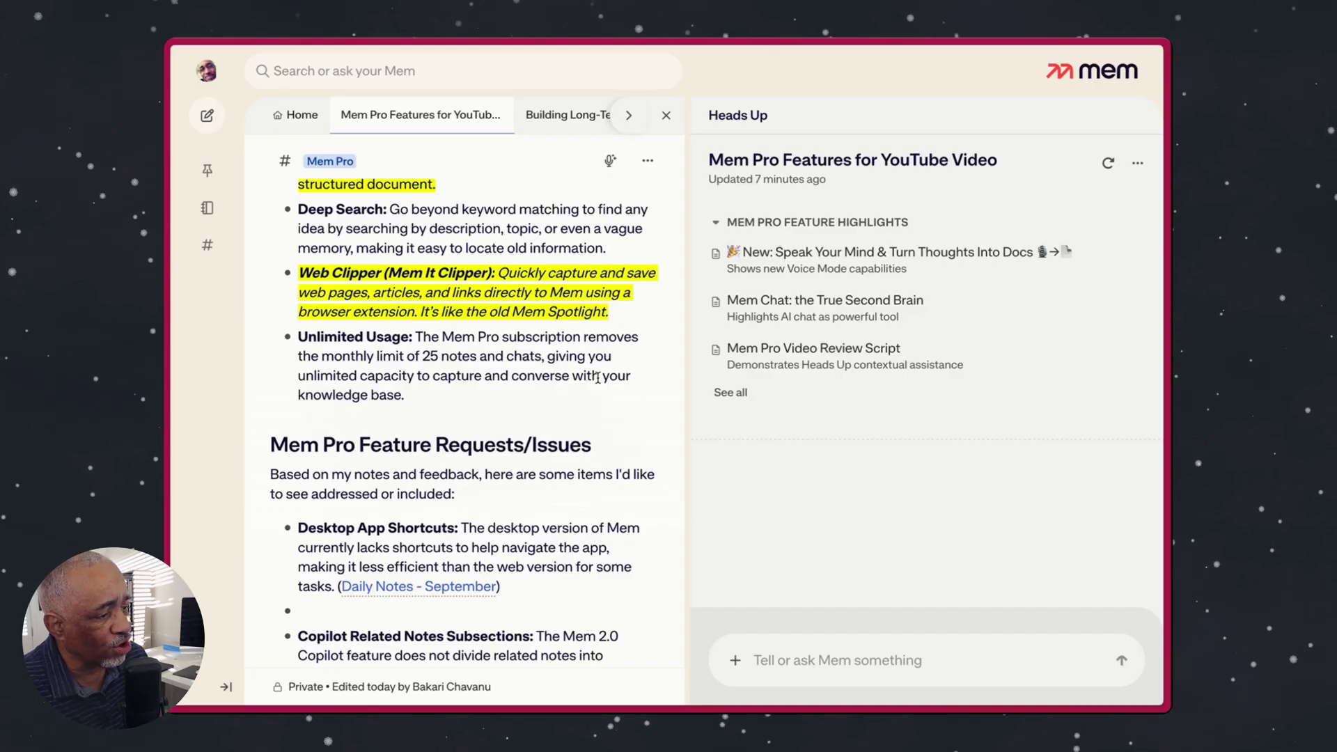
{"action": "scroll", "coordinate": [598, 378], "scroll_direction": "up", "scroll_amount": 10}
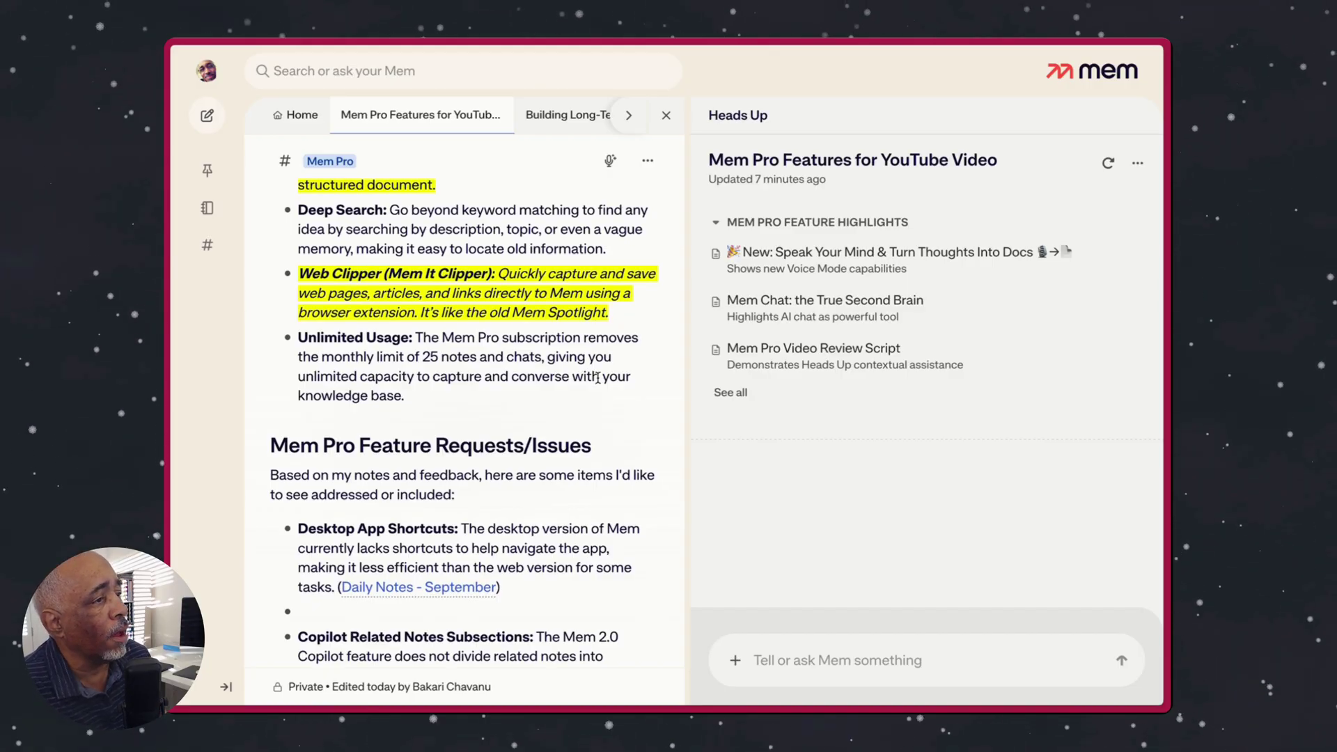
{"action": "scroll", "coordinate": [536, 311], "scroll_direction": "up", "scroll_amount": 12}
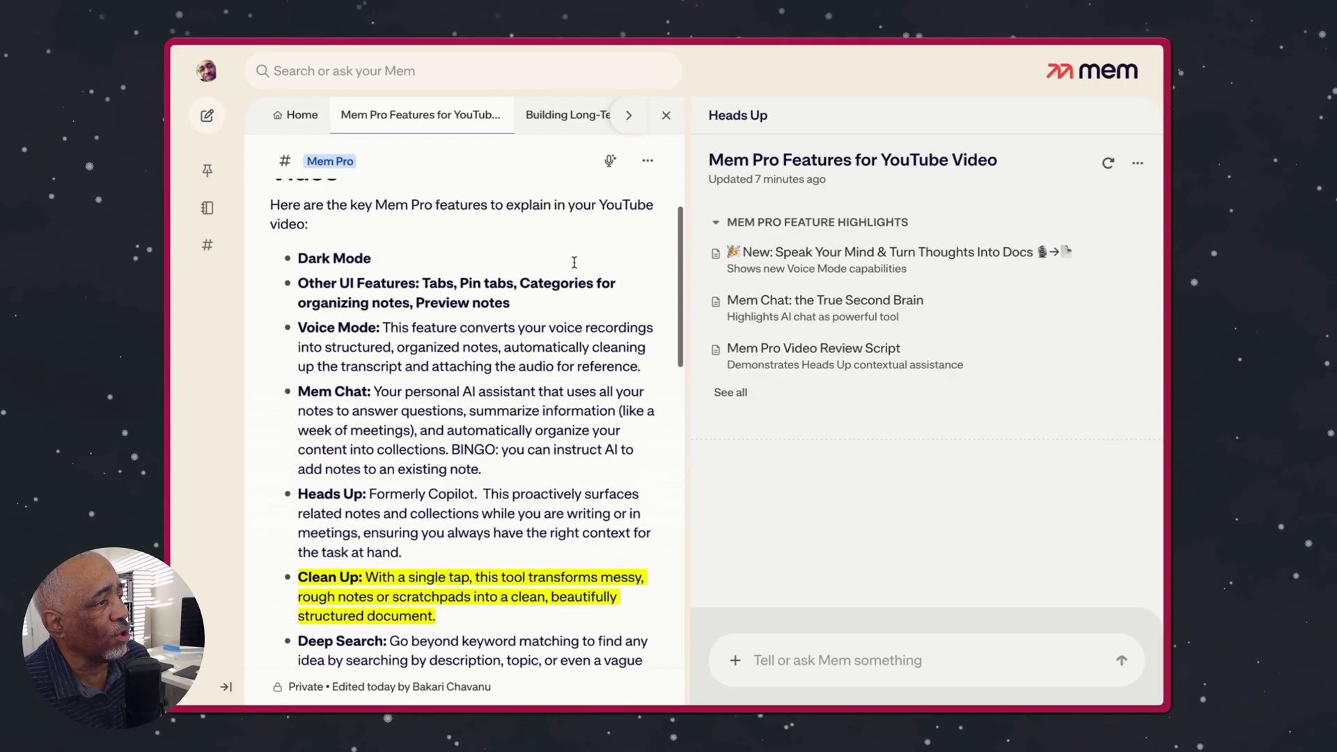
{"action": "scroll", "coordinate": [532, 259], "scroll_direction": "down", "scroll_amount": 2}
{"action": "scroll", "coordinate": [532, 264], "scroll_direction": "down", "scroll_amount": 1}
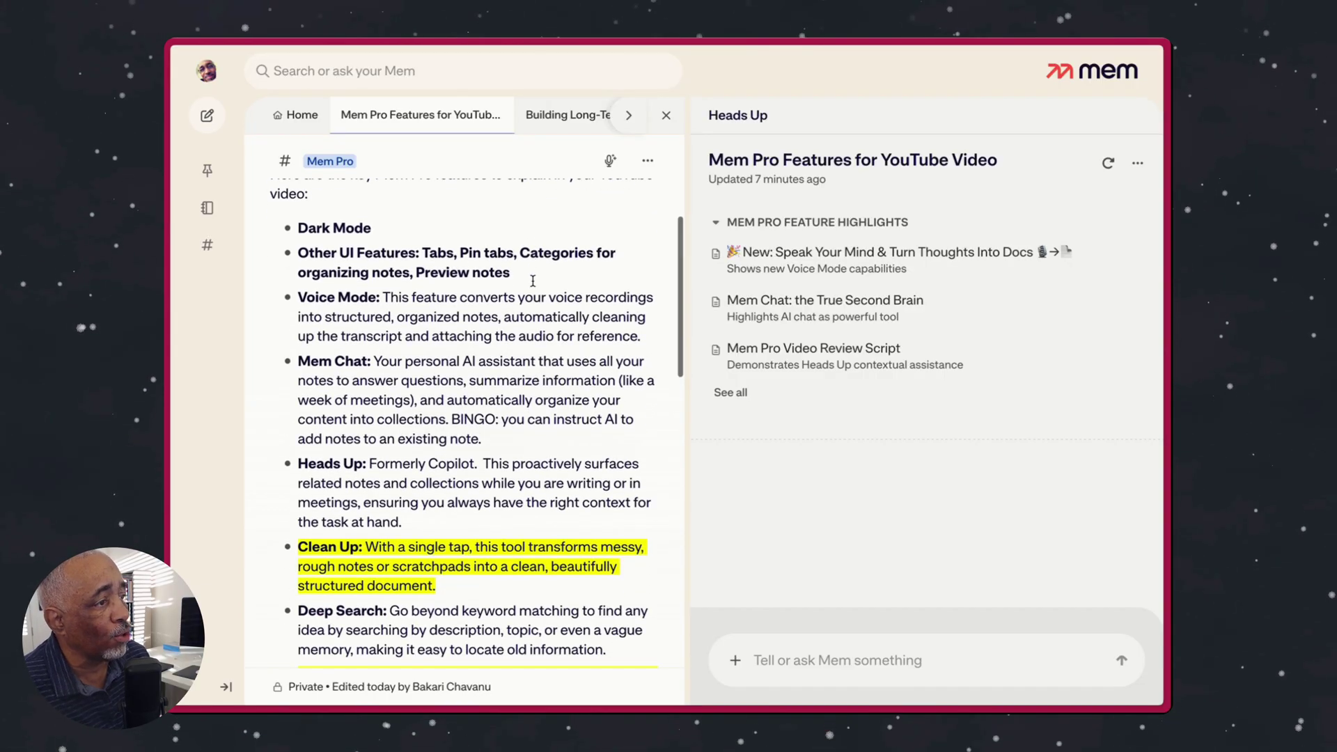